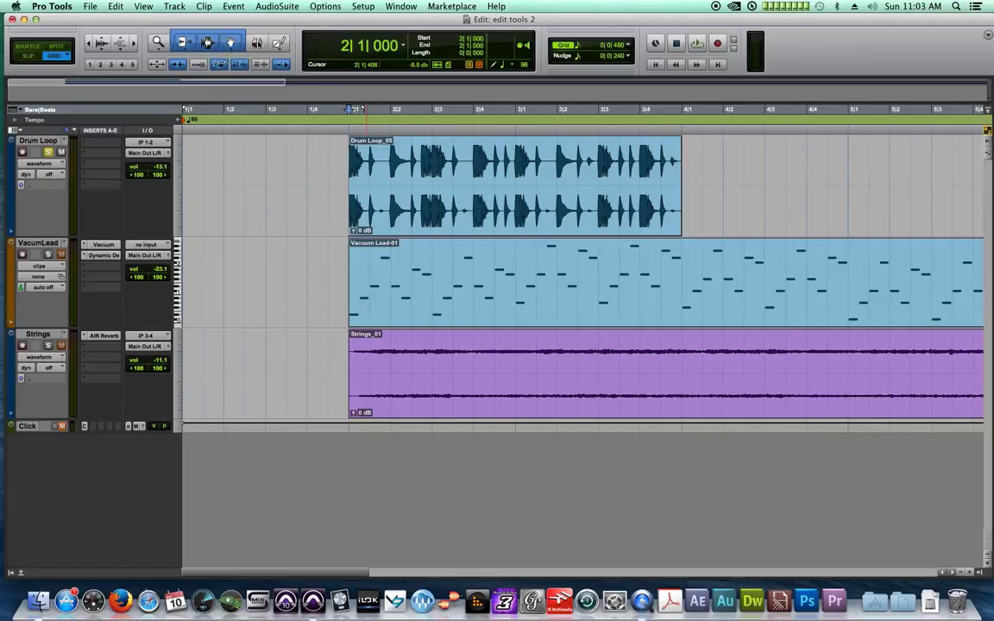
- Look through the Scrubber, Trim, Zoom and Pencil edit tools, including the Pencil tool's drawing shapes
click(260, 45)
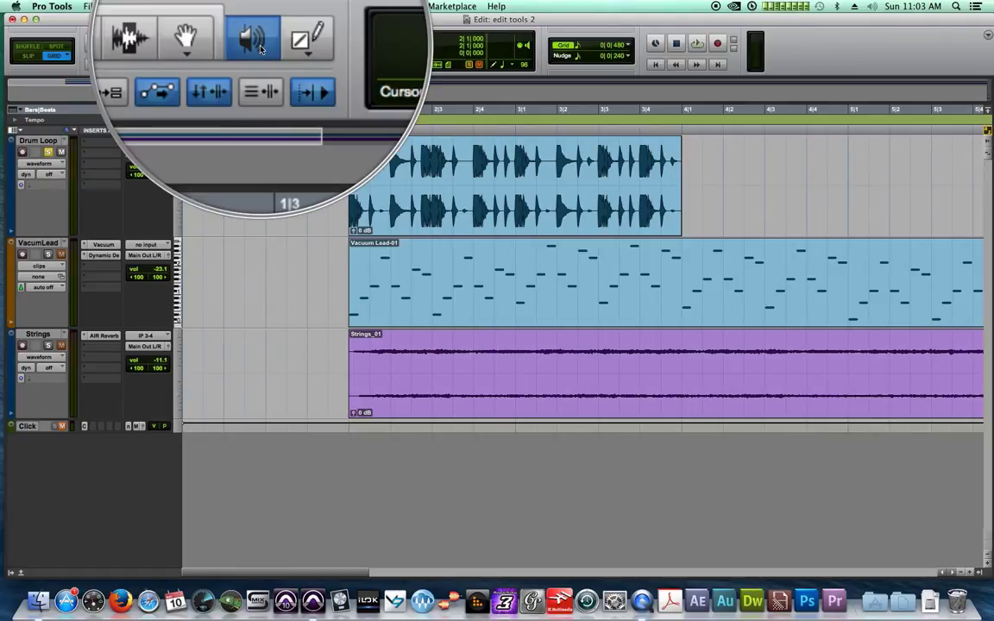
drag(181, 46, 188, 69)
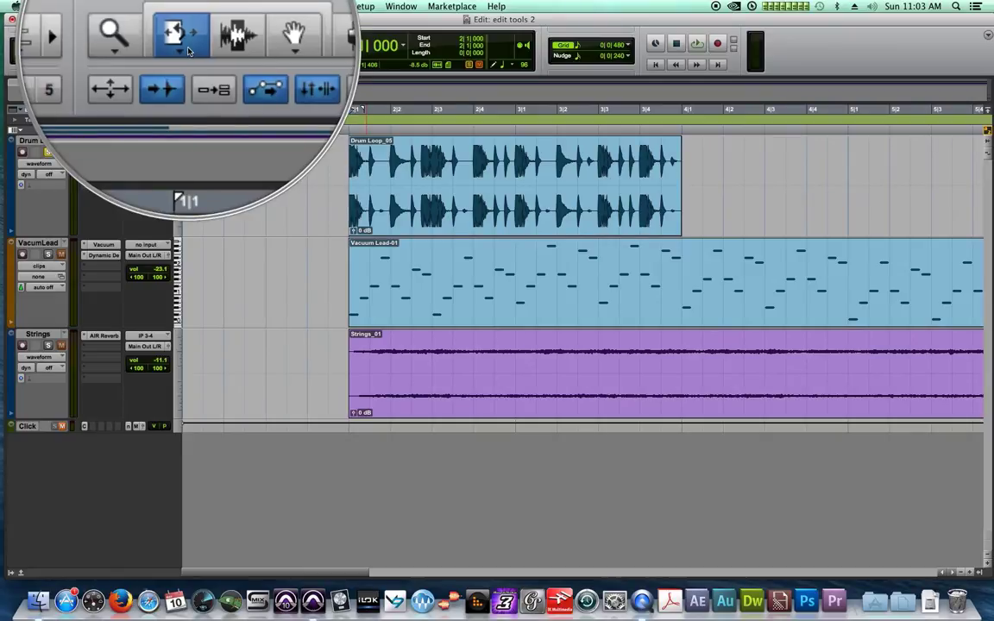
click(166, 41)
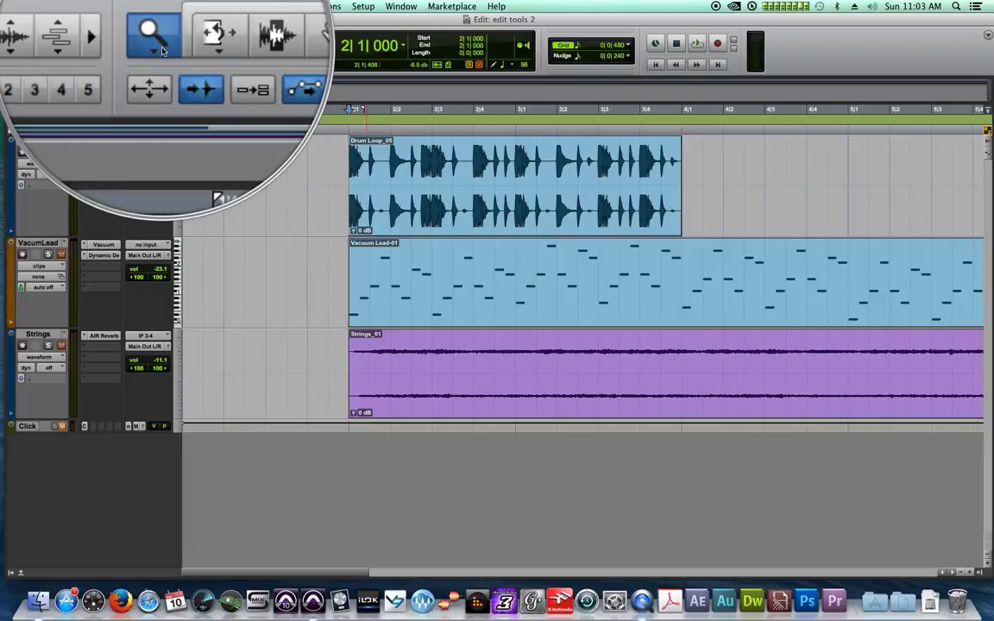
mouse_move(229, 49)
mouse_down()
mouse_move(273, 72)
mouse_move(273, 31)
mouse_up()
click(278, 49)
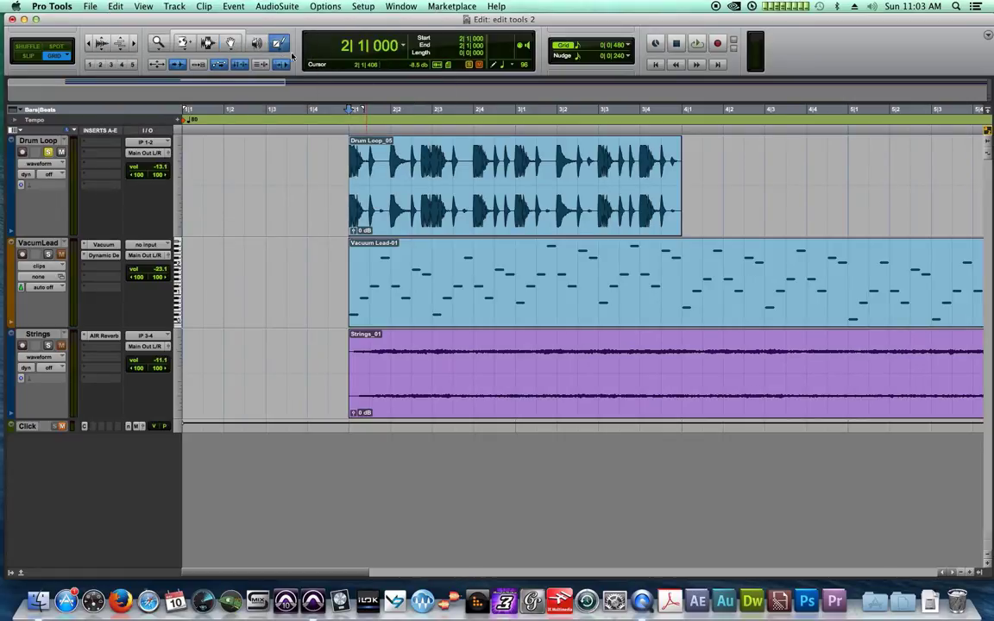
click(280, 48)
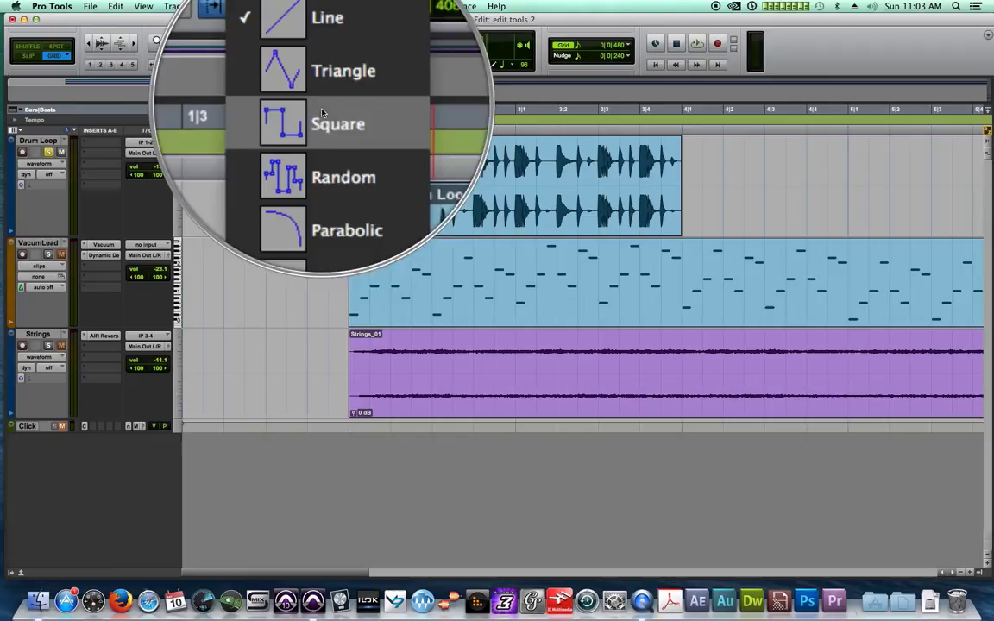
click(273, 40)
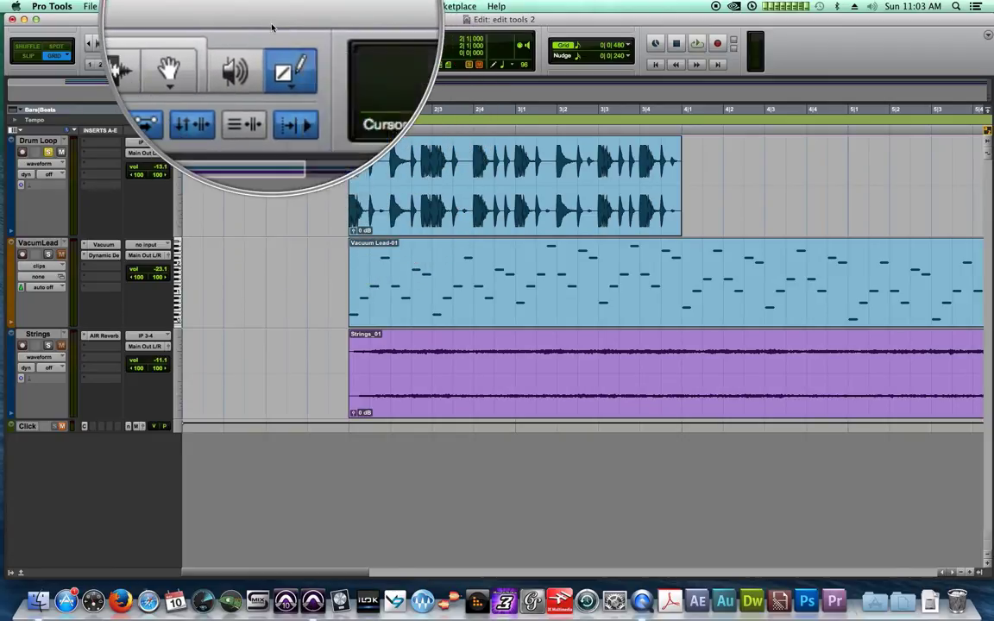
click(256, 45)
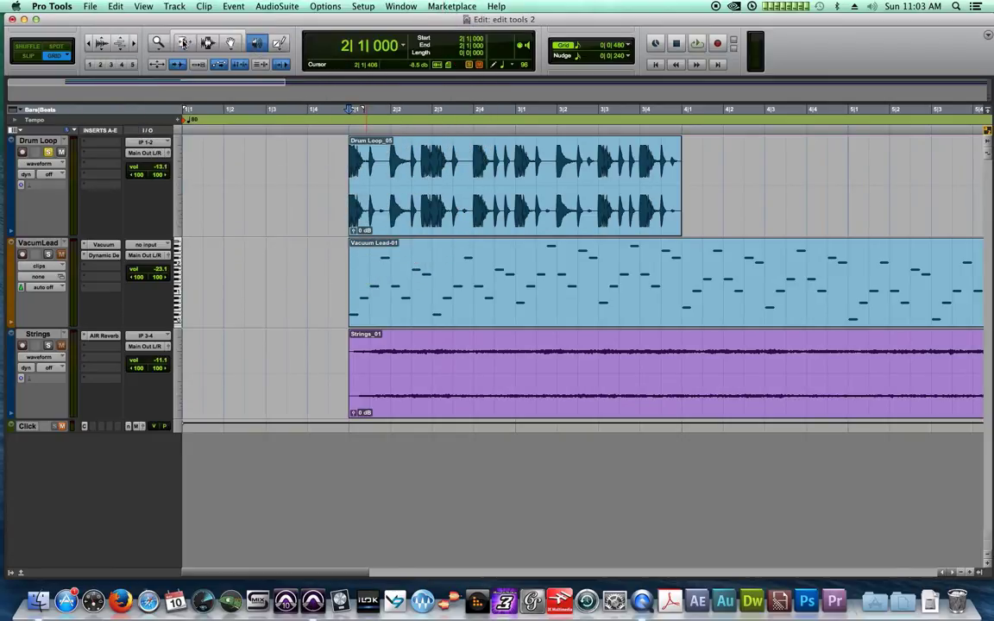
click(183, 43)
click(158, 43)
- Activate the Scrubber tool and increase the height of the Drum Loop track
click(254, 45)
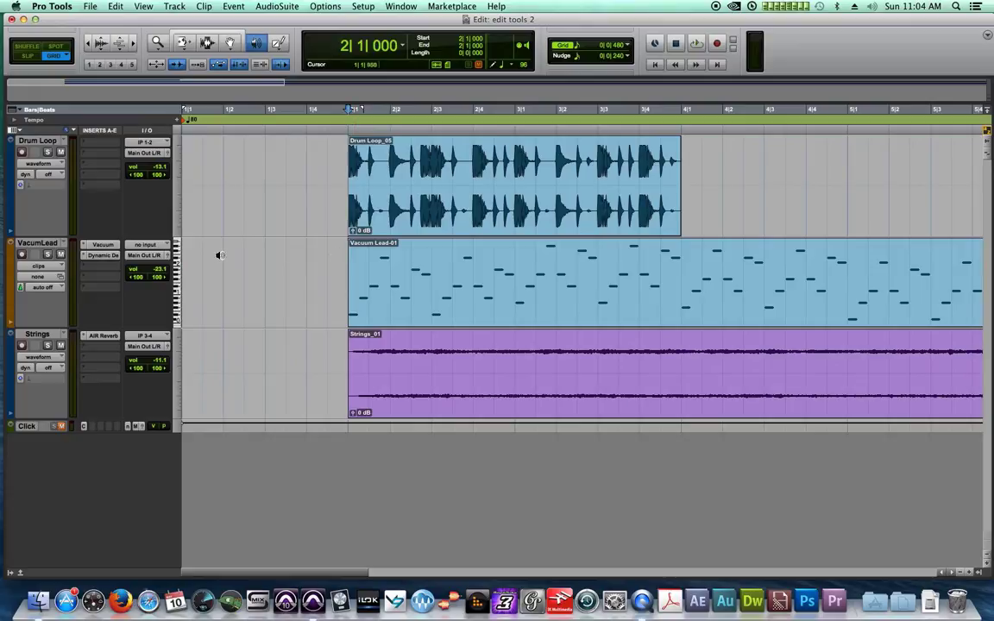
drag(160, 237, 164, 324)
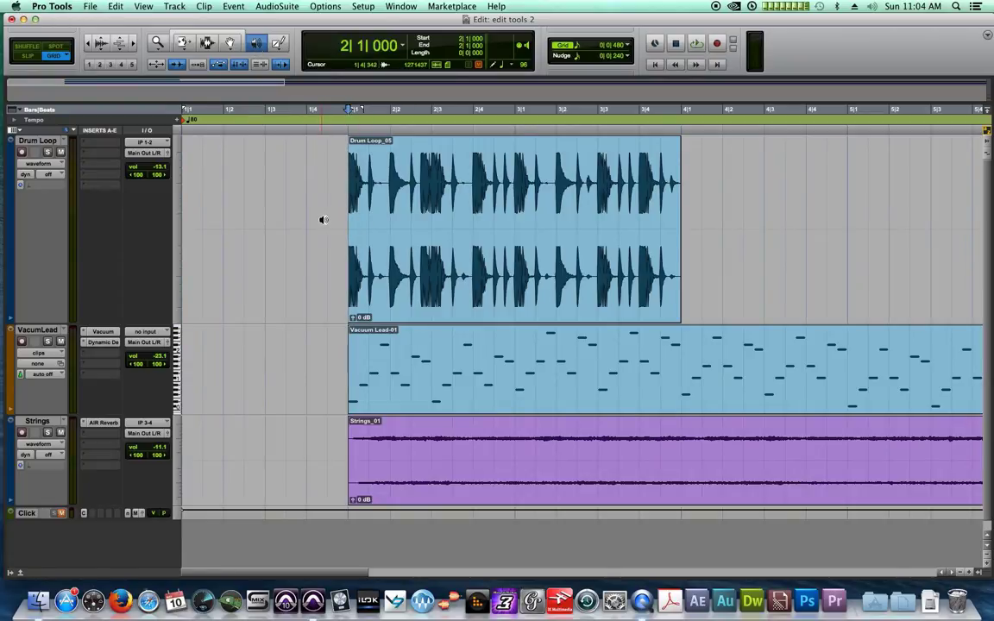
mouse_move(323, 219)
mouse_down()
mouse_move(428, 219)
mouse_move(336, 220)
mouse_up()
click(453, 125)
click(49, 153)
click(347, 127)
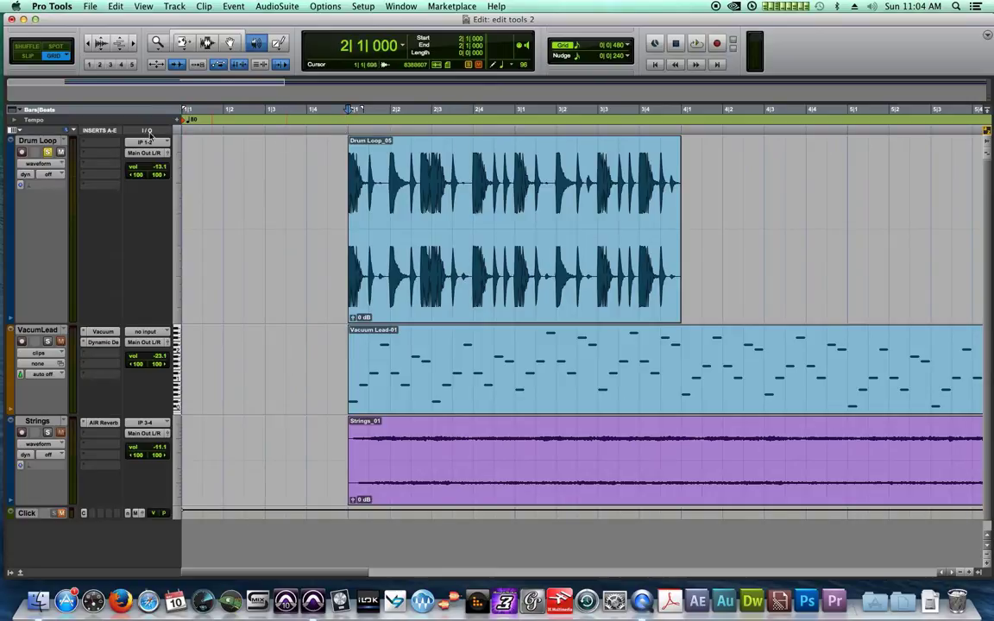
click(49, 152)
- Scrub across the individual drum hits in the Drum Loop_05 clip to identify their sounds
click(968, 571)
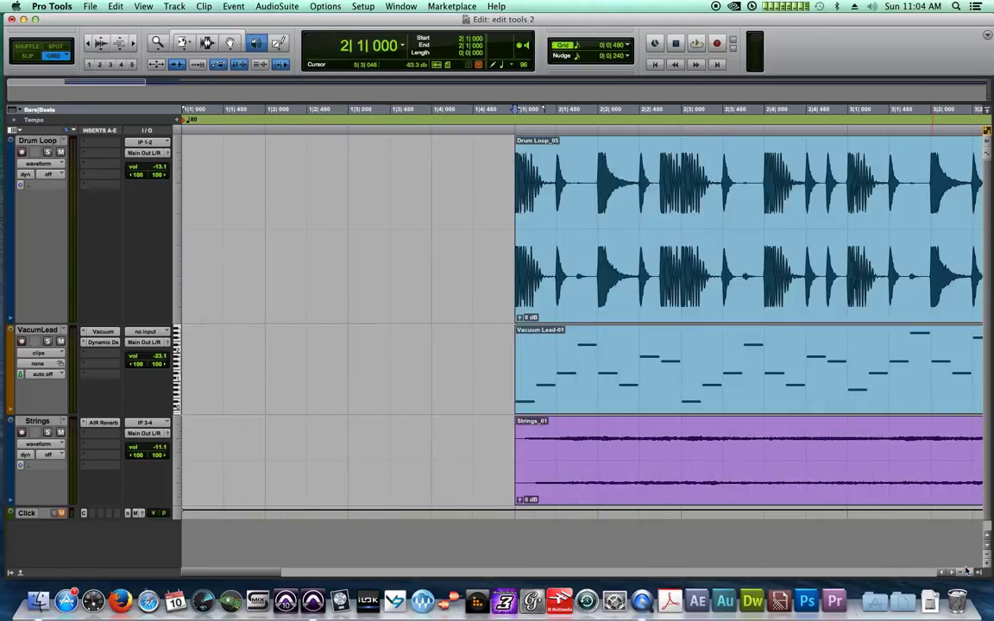
drag(246, 575, 276, 575)
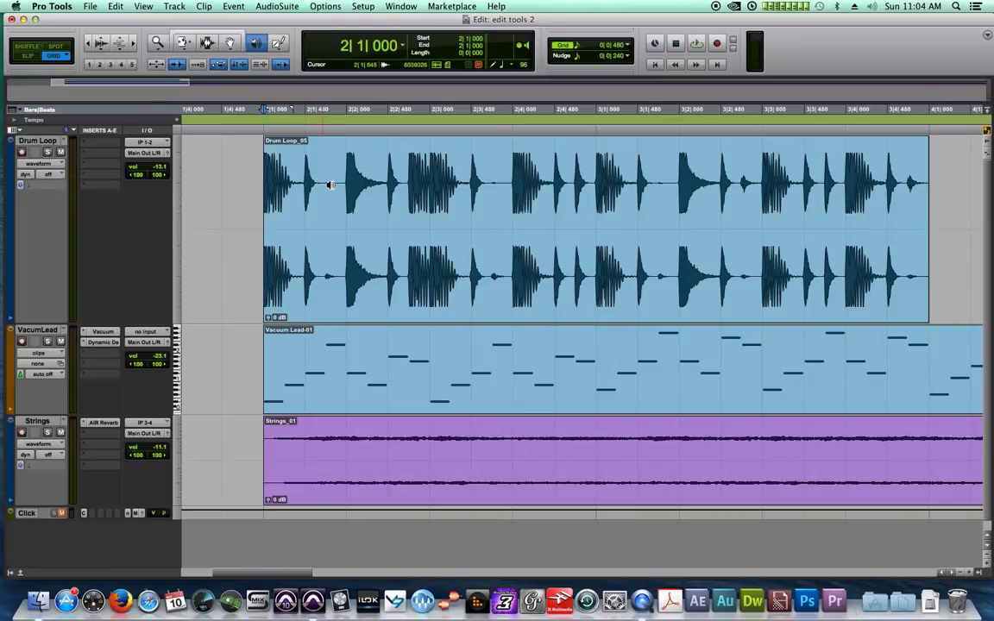
drag(229, 179, 516, 208)
drag(452, 198, 485, 198)
drag(506, 187, 548, 190)
drag(672, 192, 715, 191)
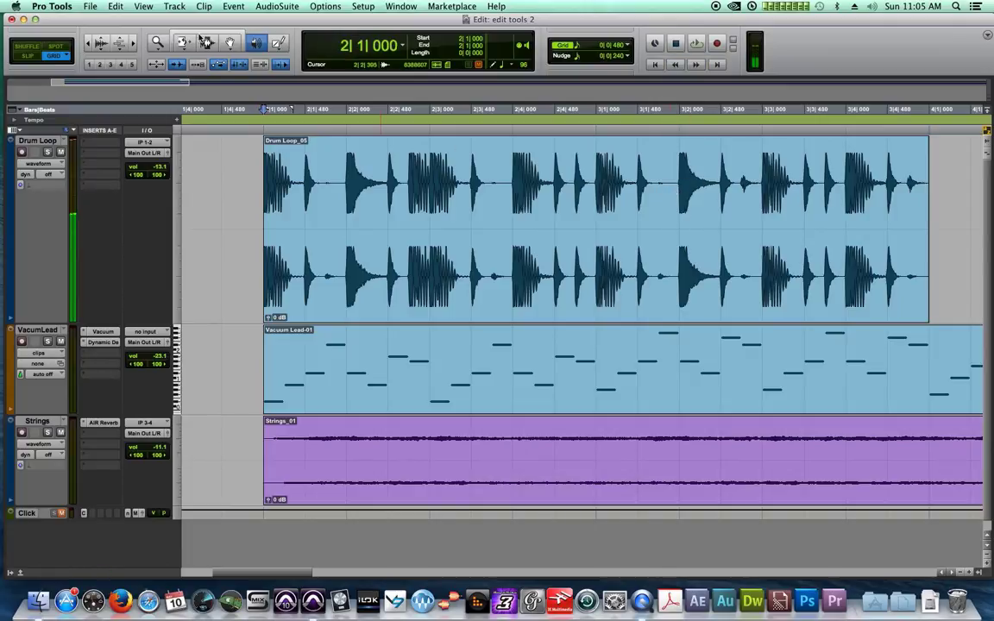
- Replace the drum hit from 2|4|000 to 2|4|480 on the Drum Loop track with a copy of the hit at 2|2|000
click(208, 43)
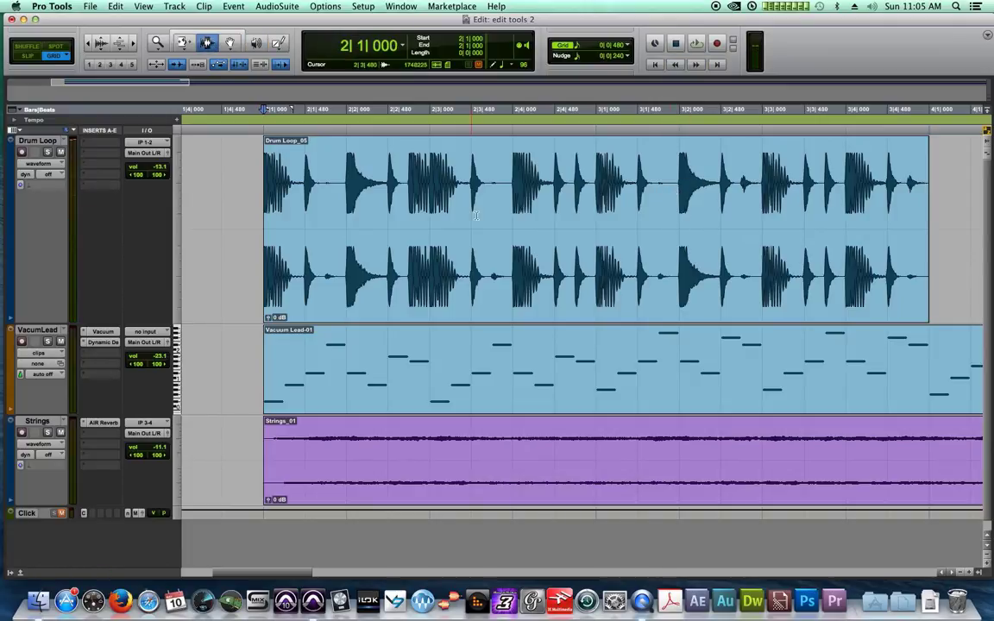
drag(511, 172, 552, 206)
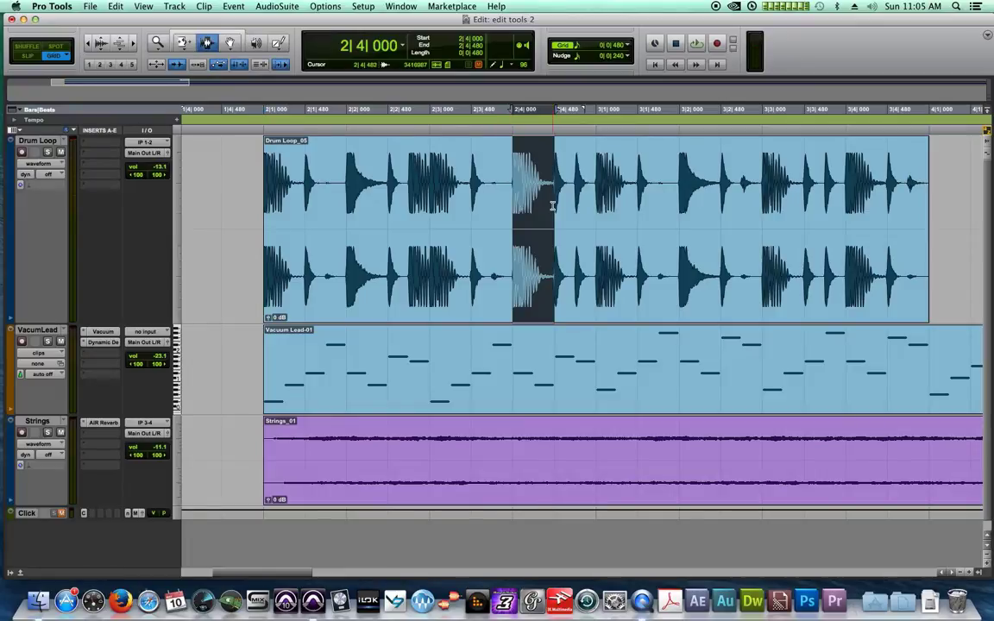
drag(347, 192, 380, 197)
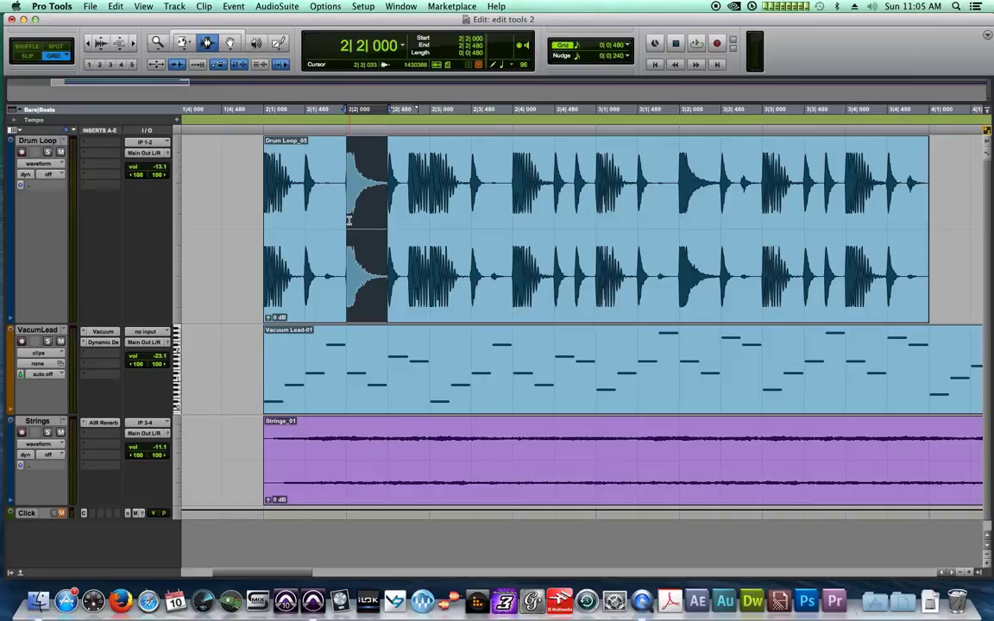
drag(512, 186, 553, 192)
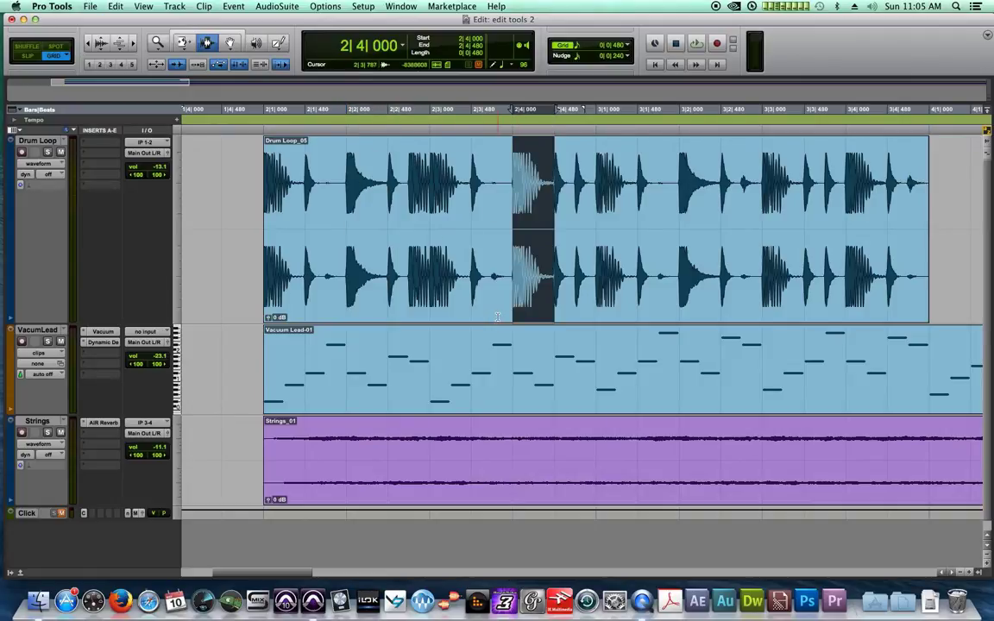
key(super+e)
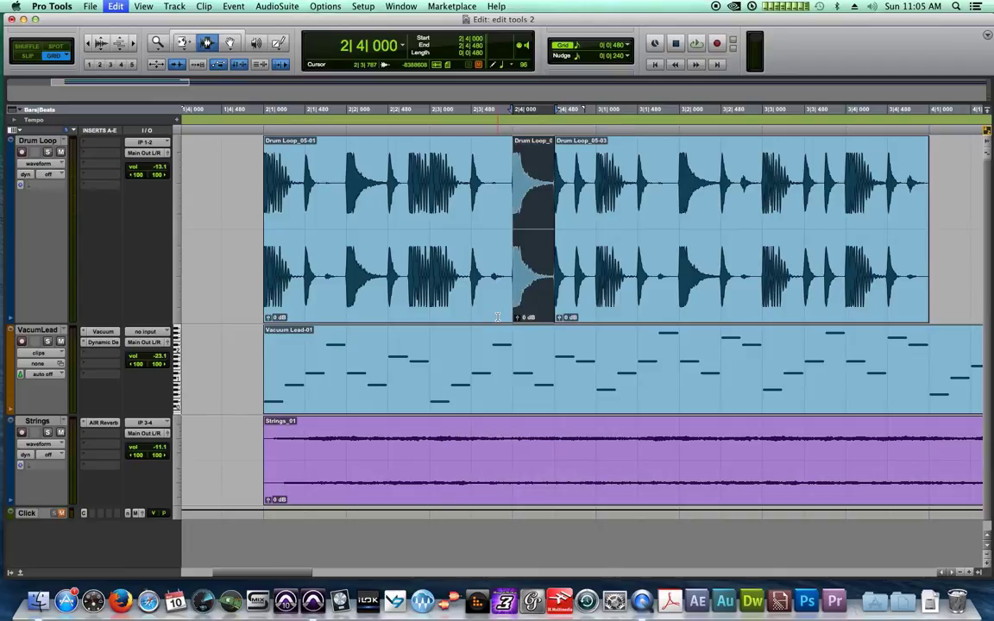
- Solo the Drum Loop track and play the edited loop from 1|4|480
click(471, 225)
click(257, 192)
key(space)
click(48, 152)
key(space)
click(226, 259)
key(space)
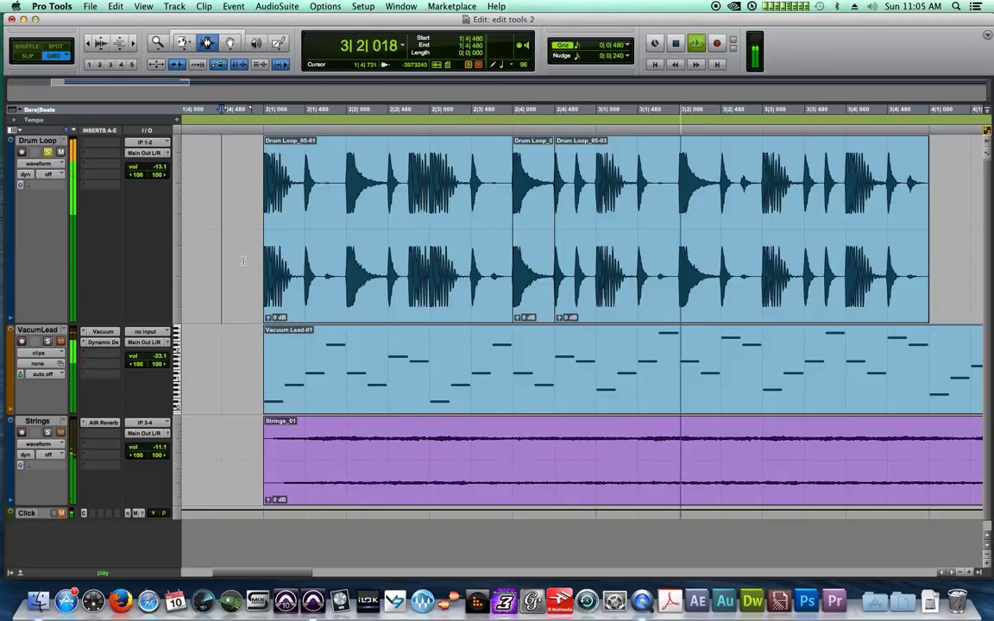
key(space)
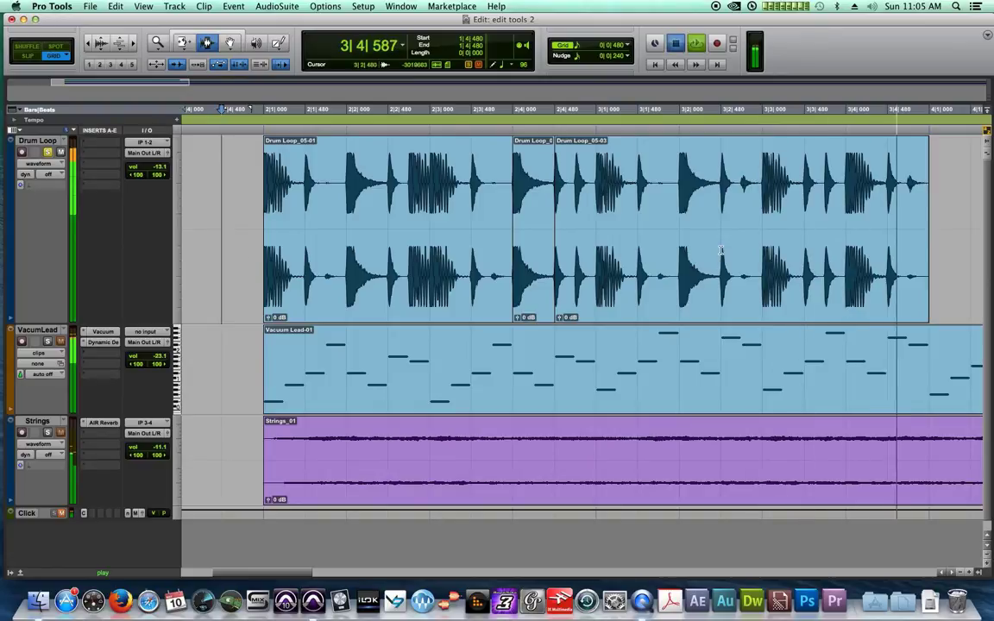
- Take the Drum Loop track out of solo and scrub across the MIDI notes of the Vacuum Lead-01 clip
drag(849, 184, 878, 184)
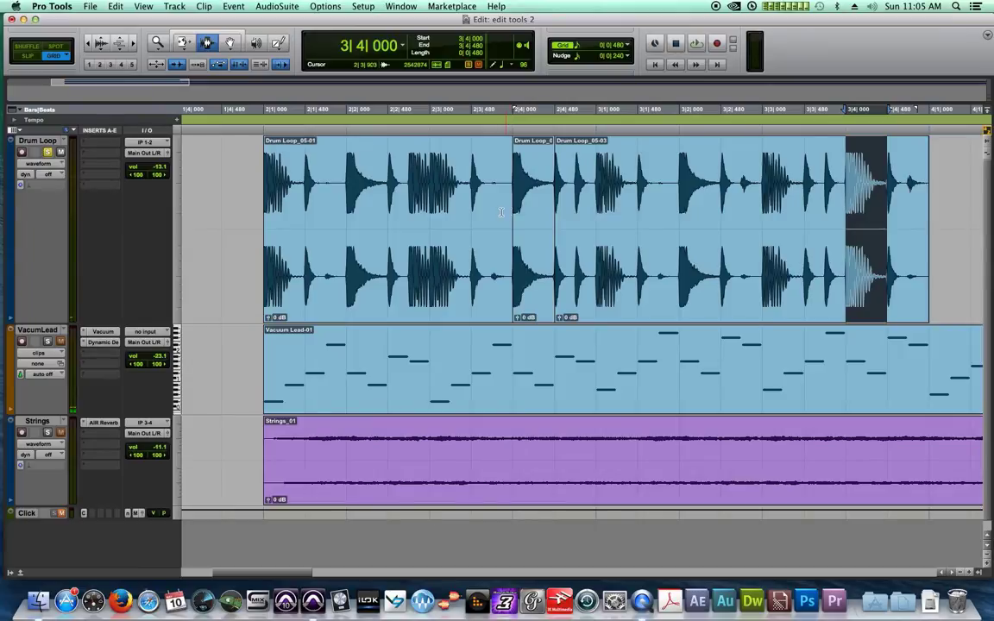
click(47, 153)
click(258, 44)
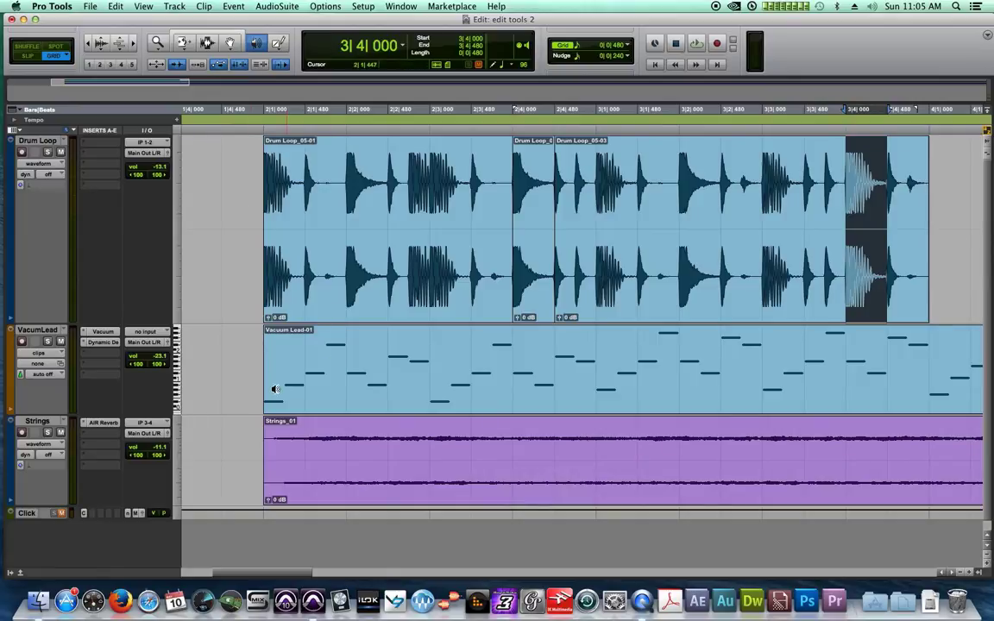
drag(252, 372, 259, 399)
drag(503, 353, 733, 375)
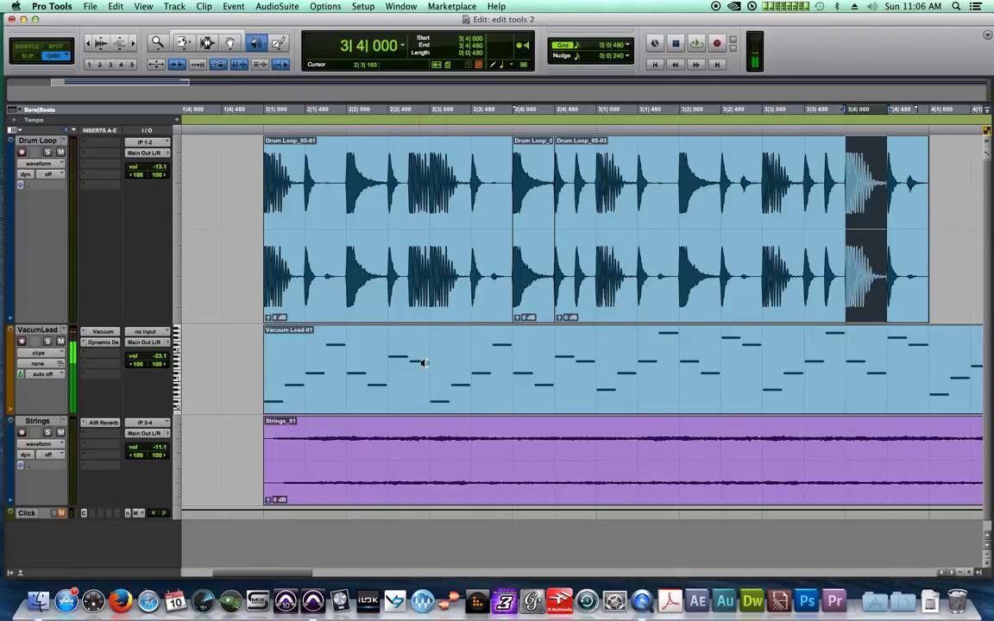
drag(600, 367, 780, 371)
- Split the VacumLead track's MIDI clip at 3|2|000, 3|2|480 and 3|3|000
click(206, 42)
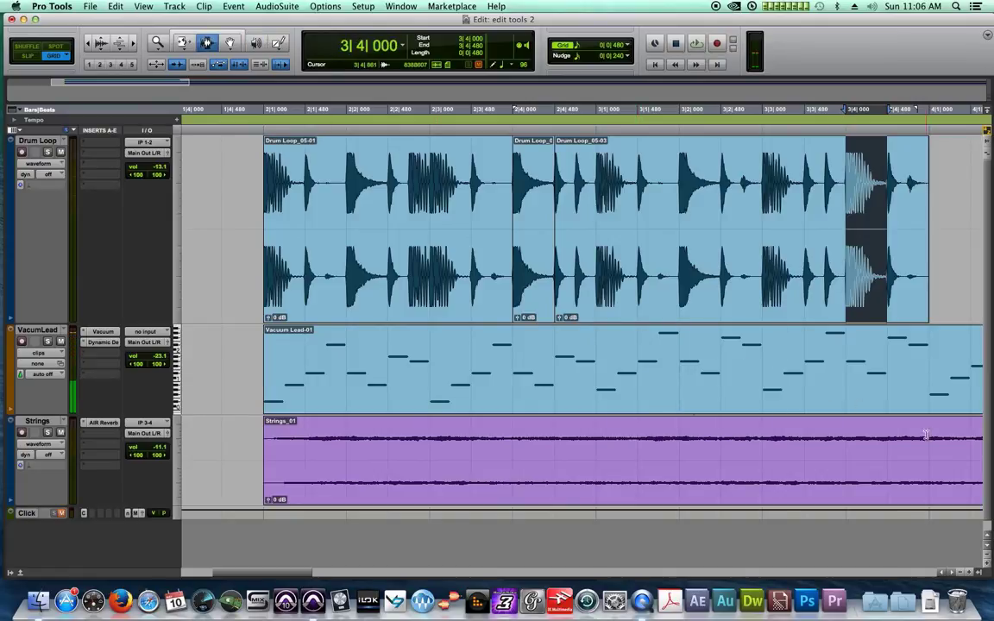
click(680, 365)
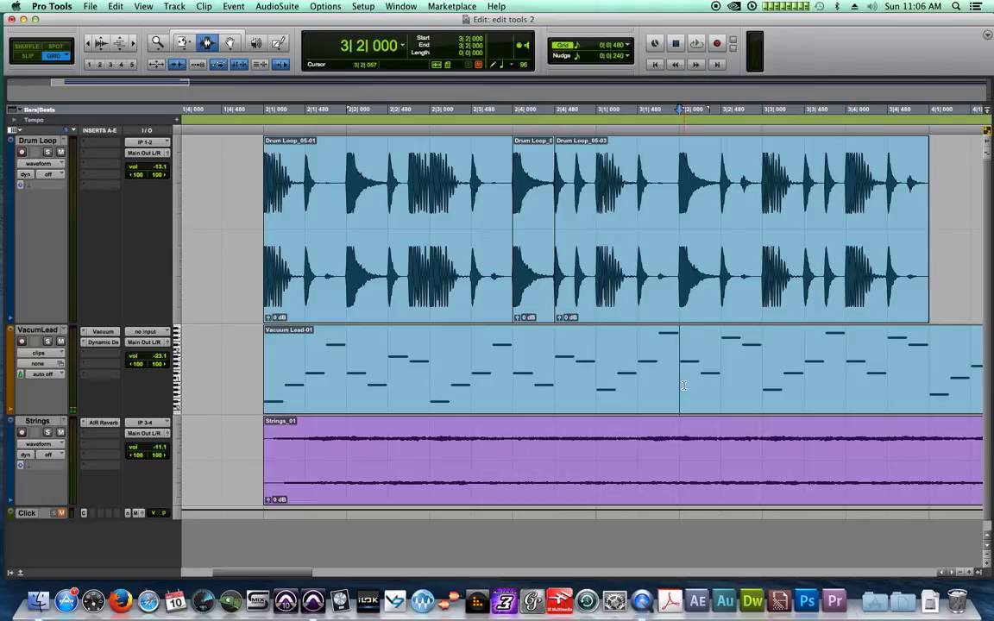
key(super+e)
click(720, 411)
key(super+e)
click(761, 379)
key(super+e)
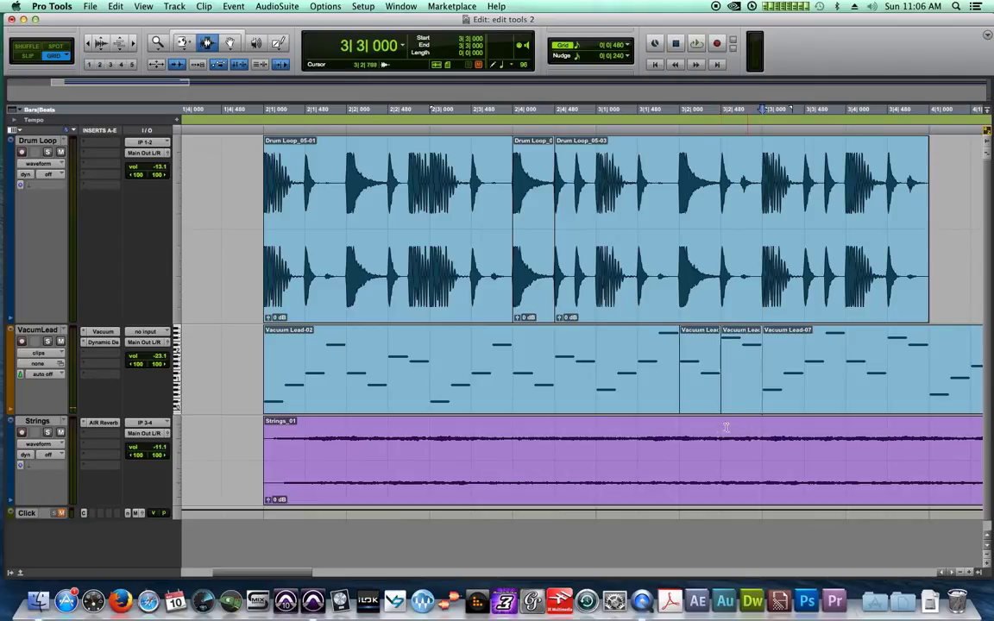
- Swap the two short VacumLead clips at 3|2|000 and 3|2|480 with the Grabber tool
click(230, 45)
drag(690, 362, 238, 378)
drag(742, 349, 700, 353)
click(232, 387)
drag(406, 383, 742, 365)
- Play the session from 2|1|000 and scrub the start of the Strings_01 clip
click(275, 113)
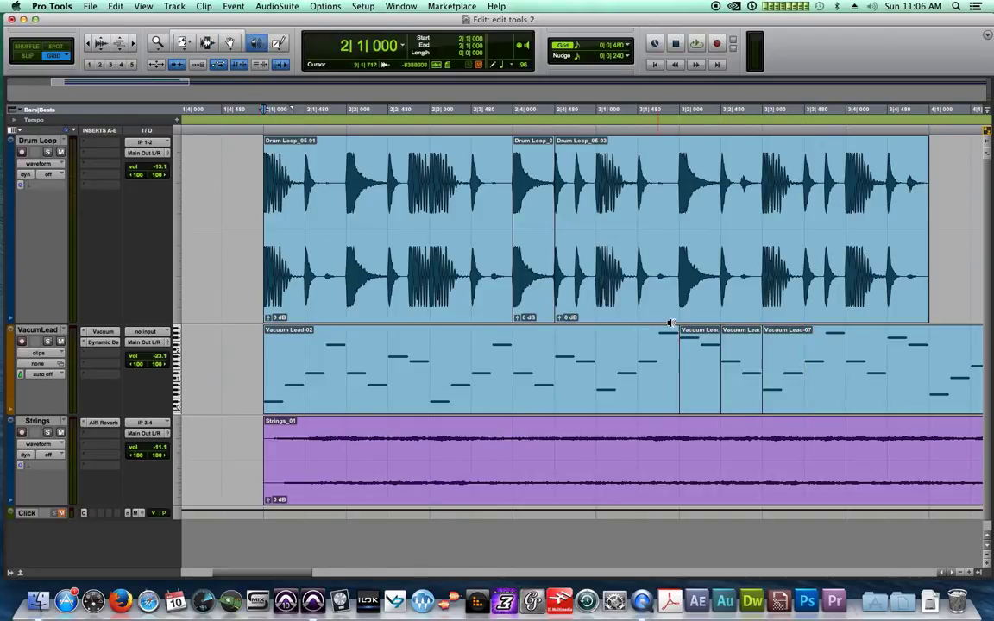
key(space)
key(space)
mouse_move(289, 426)
mouse_down()
mouse_move(450, 427)
mouse_move(298, 427)
mouse_up()
- Scrub the opening VacumLead notes from within the Selector tool and activate the Smart Tool
drag(184, 42, 207, 43)
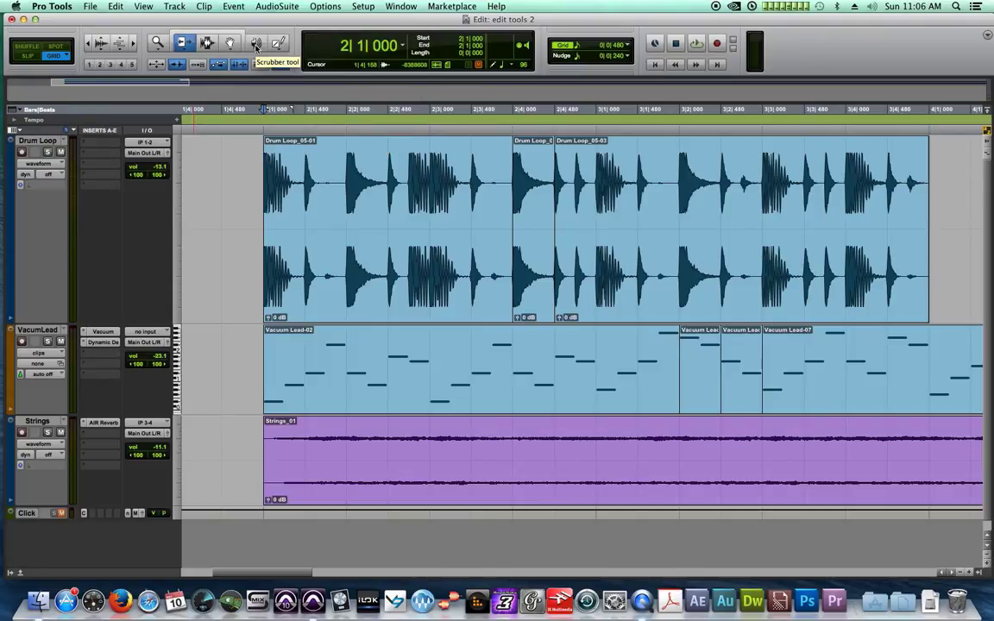
click(209, 43)
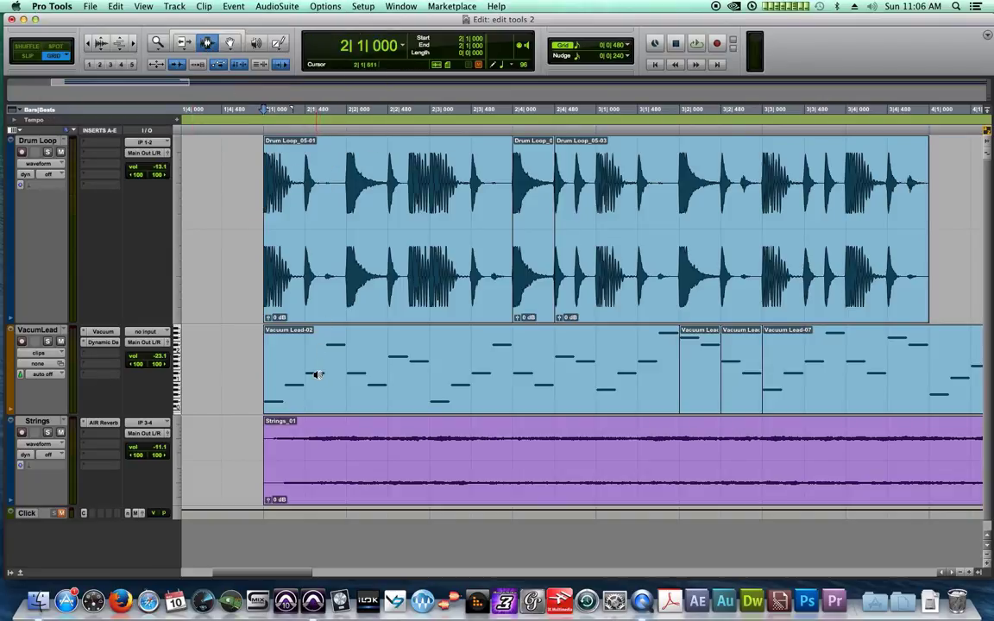
drag(310, 372, 290, 356)
click(216, 36)
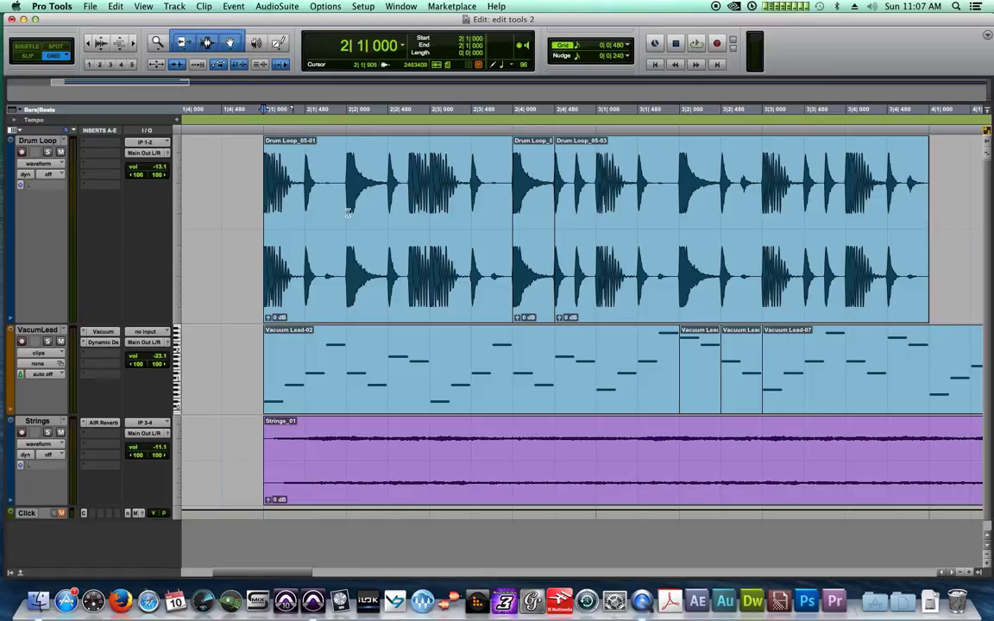
- Undo the moves and splits of the VacumLead clips and select the first Drum Loop clip with the Grabber tool
click(230, 43)
click(384, 186)
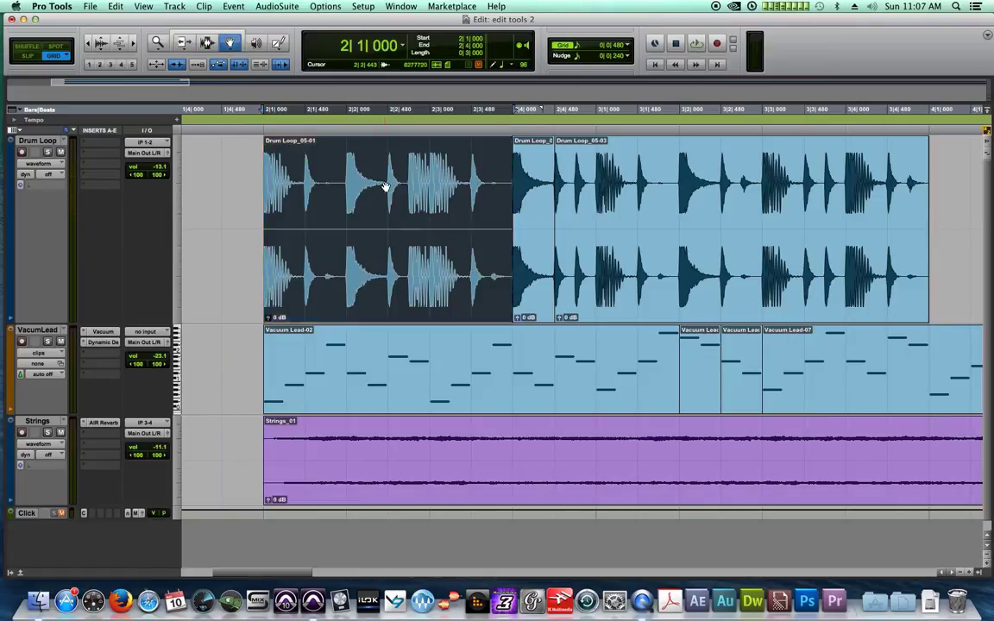
click(711, 370)
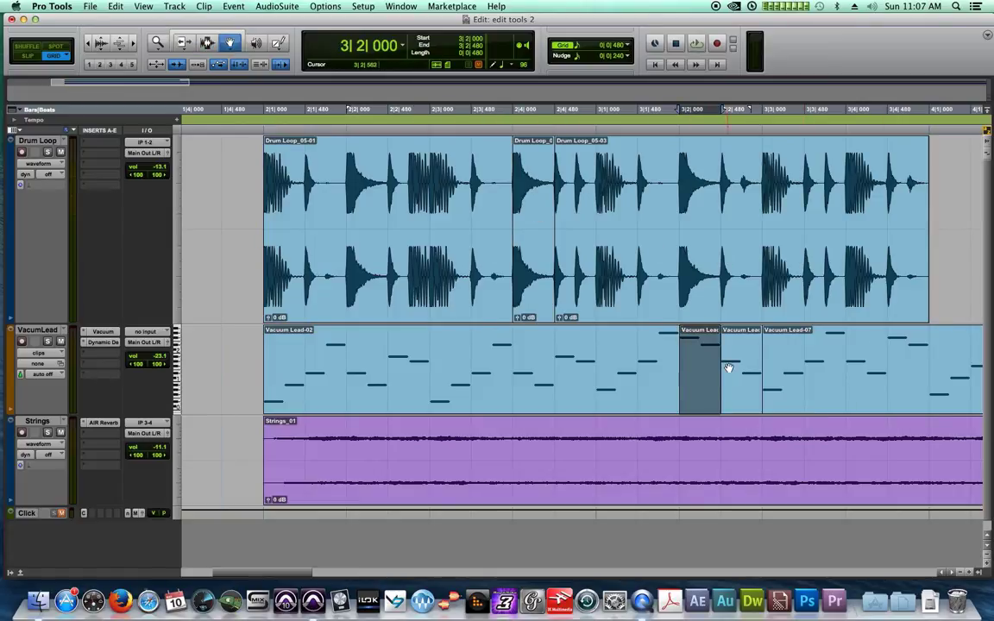
key(super+z)
key(super+z)
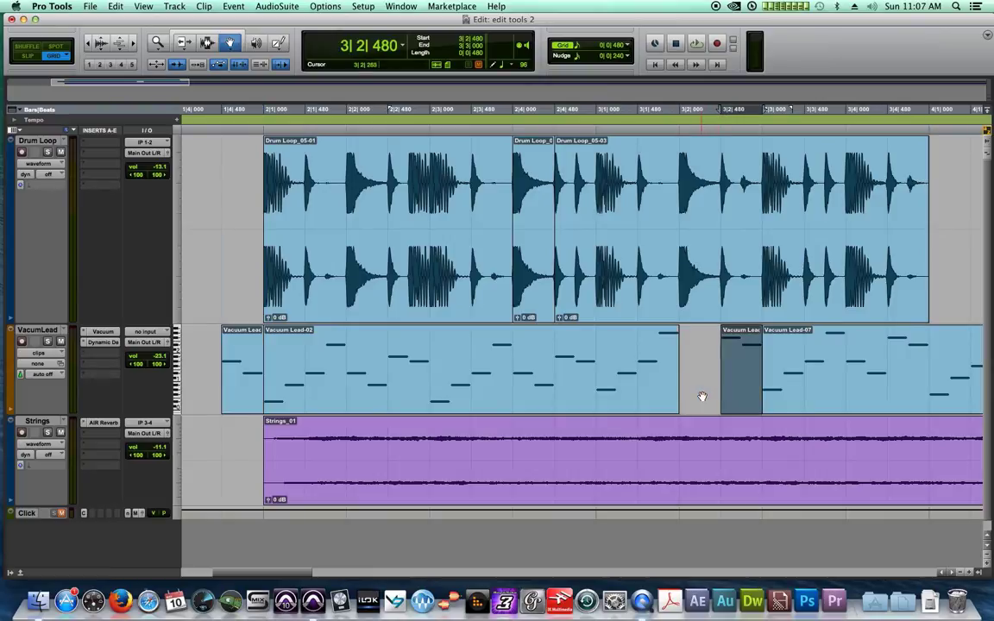
key(super+z)
key(super+z)
key(super+z)
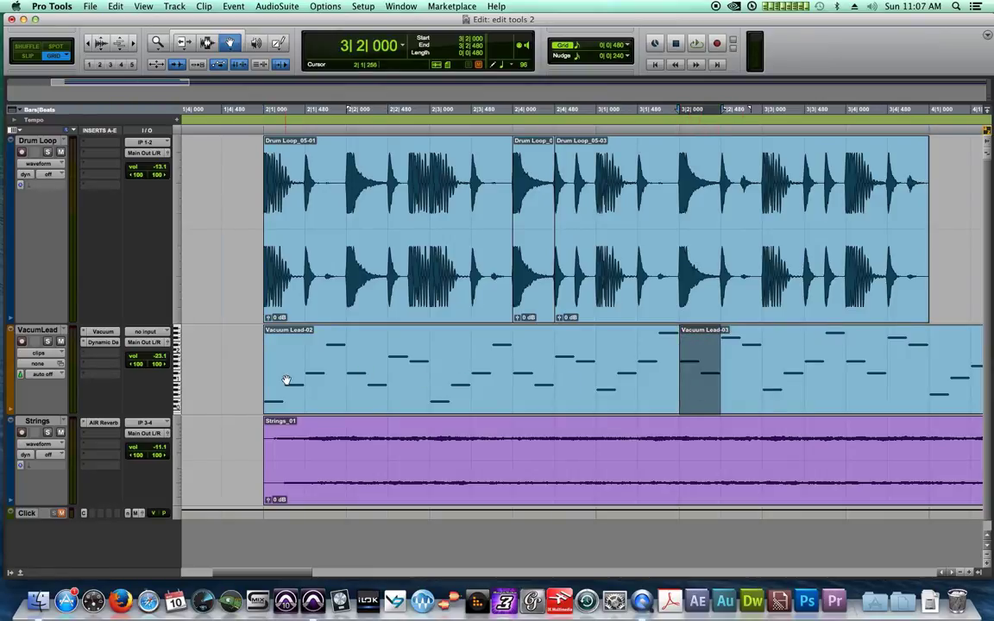
key(super+z)
click(406, 213)
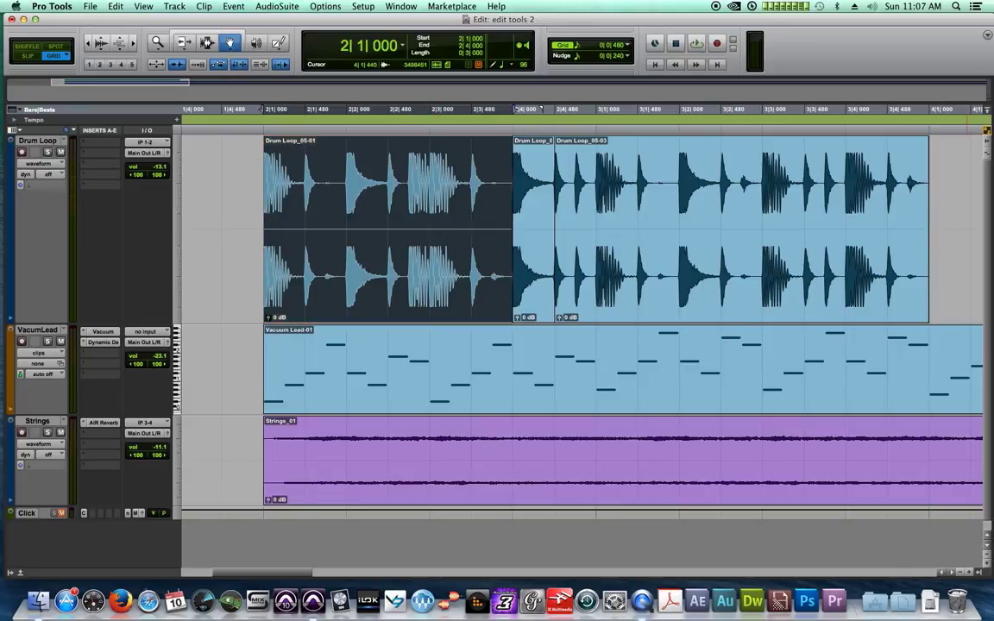
- Consolidate the three Drum Loop clips spanning bars 2 to 4 into one clip
shift+click(752, 204)
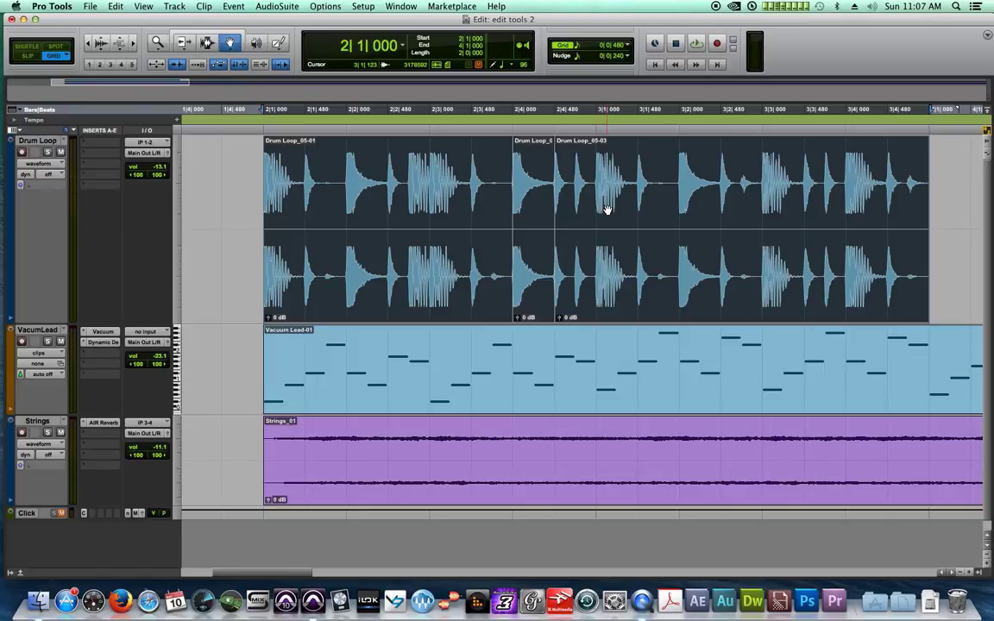
key(alt+shift+3)
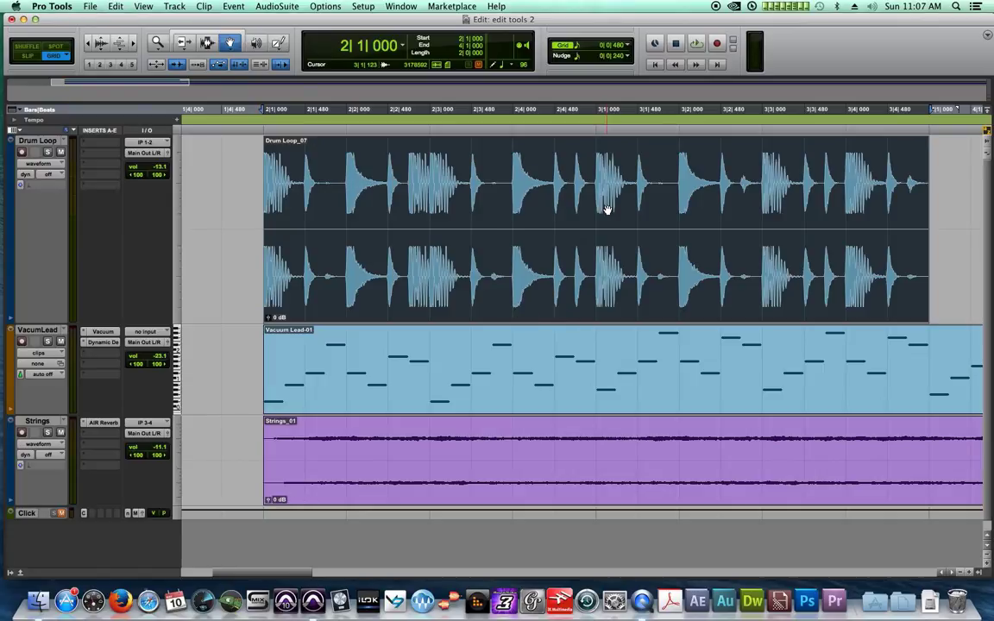
- Set the grid value to 1 bar
click(960, 572)
click(960, 573)
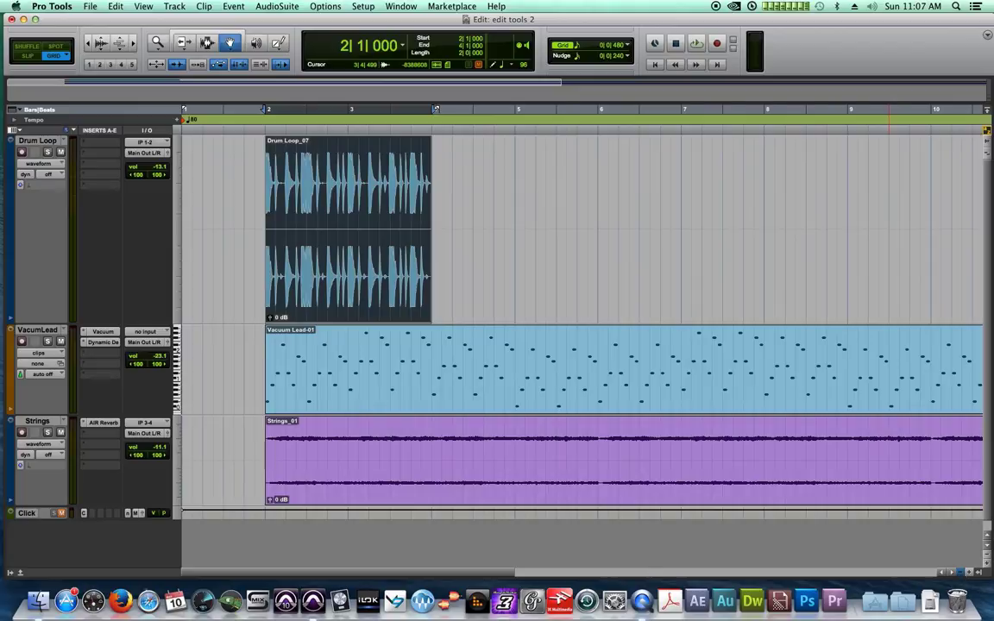
click(960, 573)
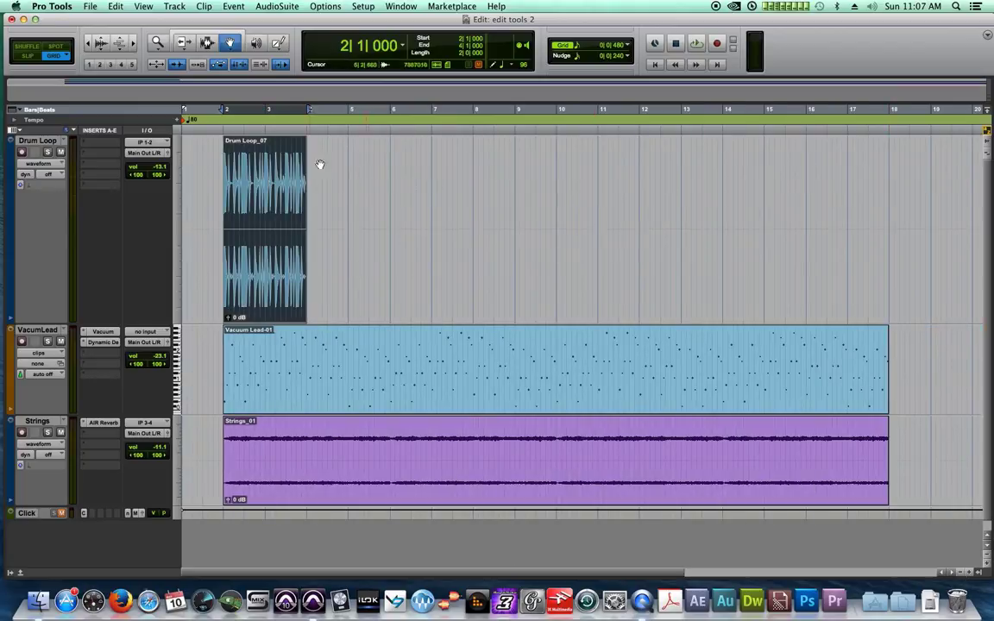
click(578, 49)
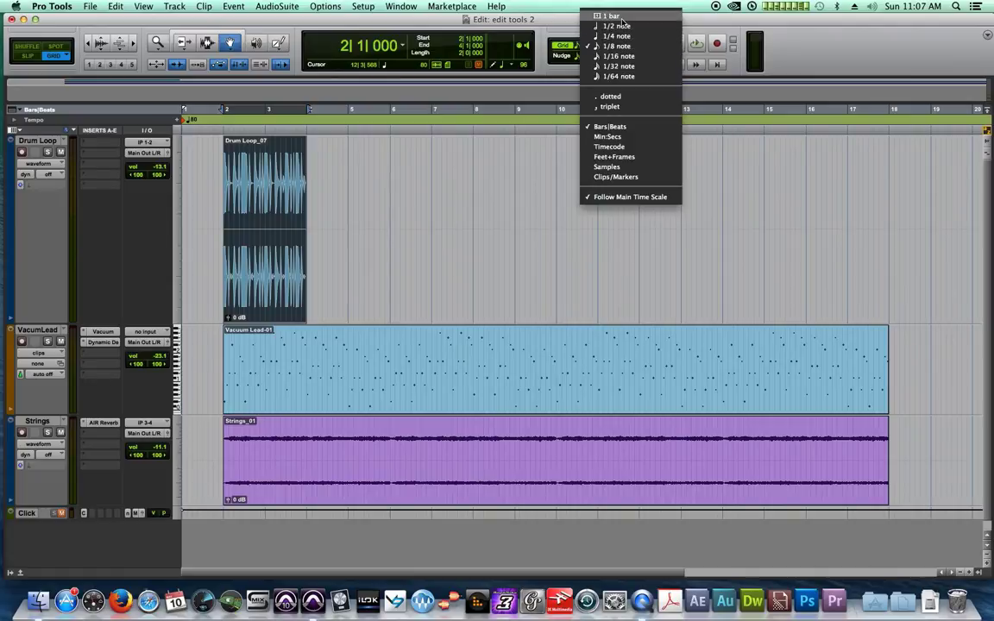
click(621, 17)
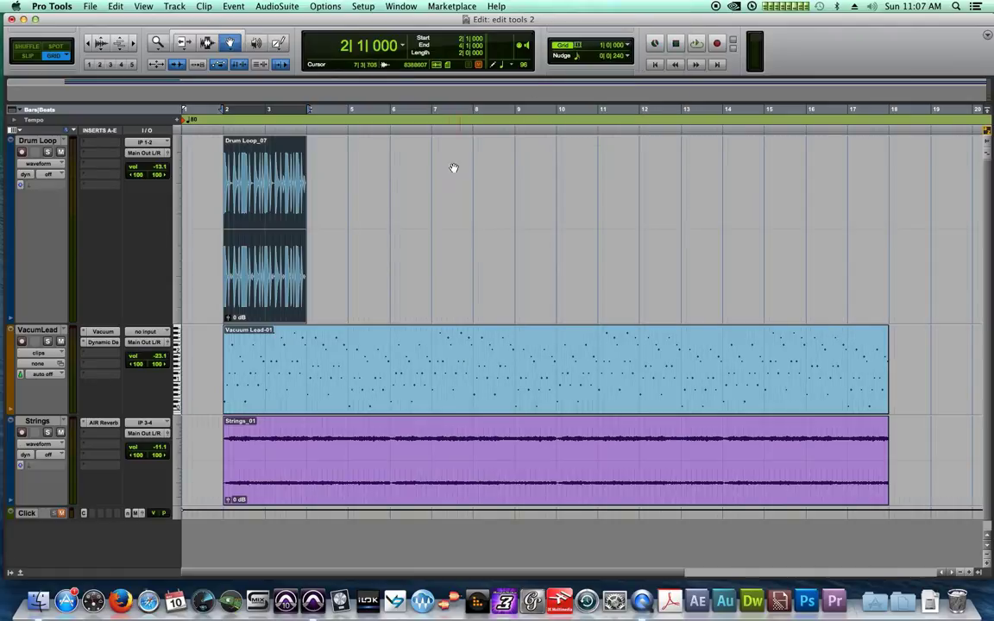
- Place copies of the Drum Loop clip at bars 4 and 6 with the Grabber tool, and undo both copies
click(281, 172)
drag(270, 181, 429, 192)
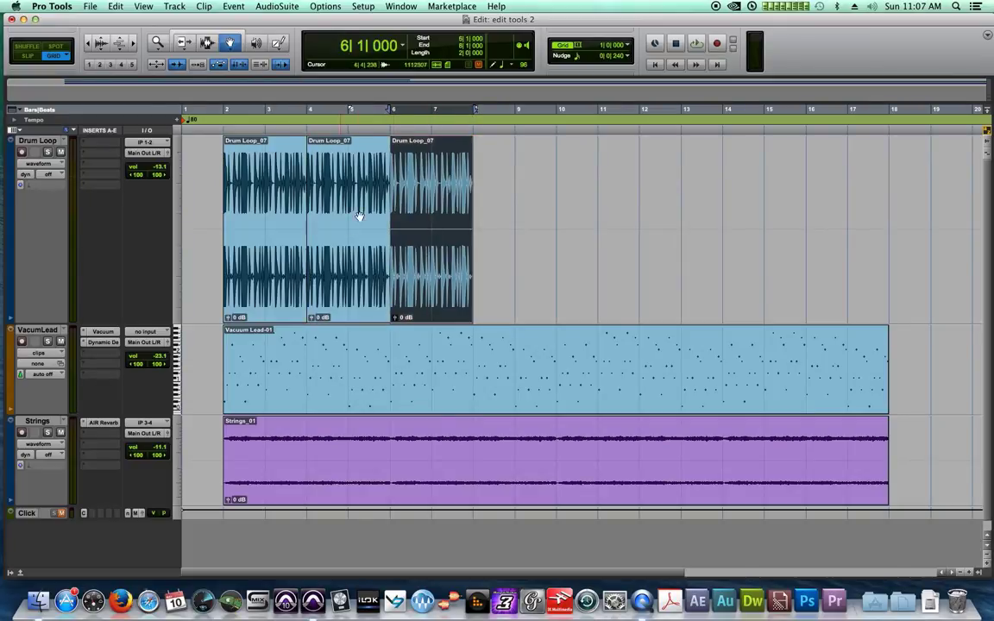
key(super+z)
key(super+z)
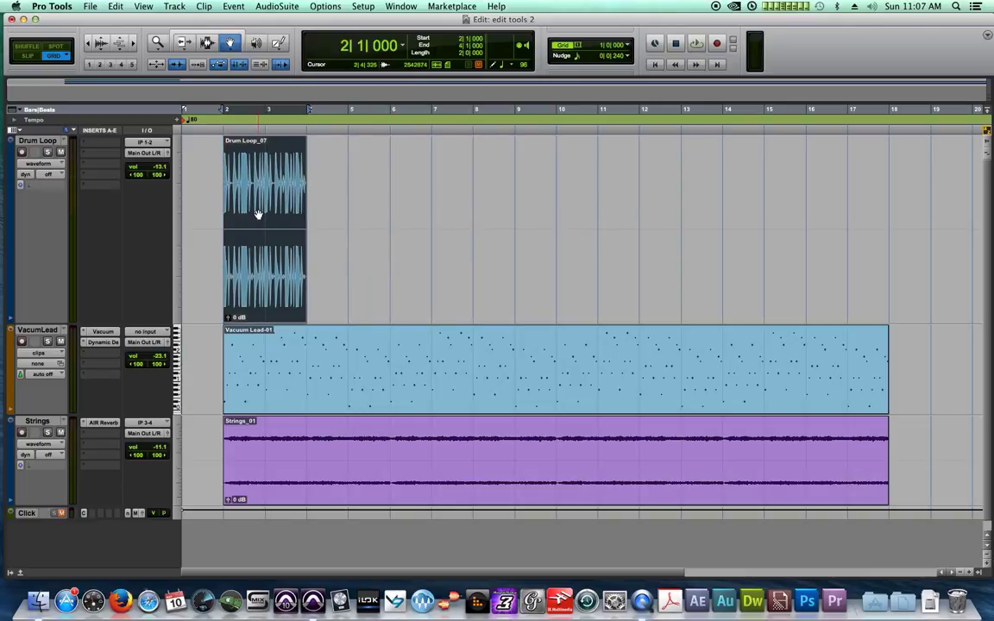
- Duplicate the consolidated Drum Loop clip five times in a row, and undo all five duplicates
key(super+d)
key(super+d)
key(super+d)
key(super+d)
key(super+d)
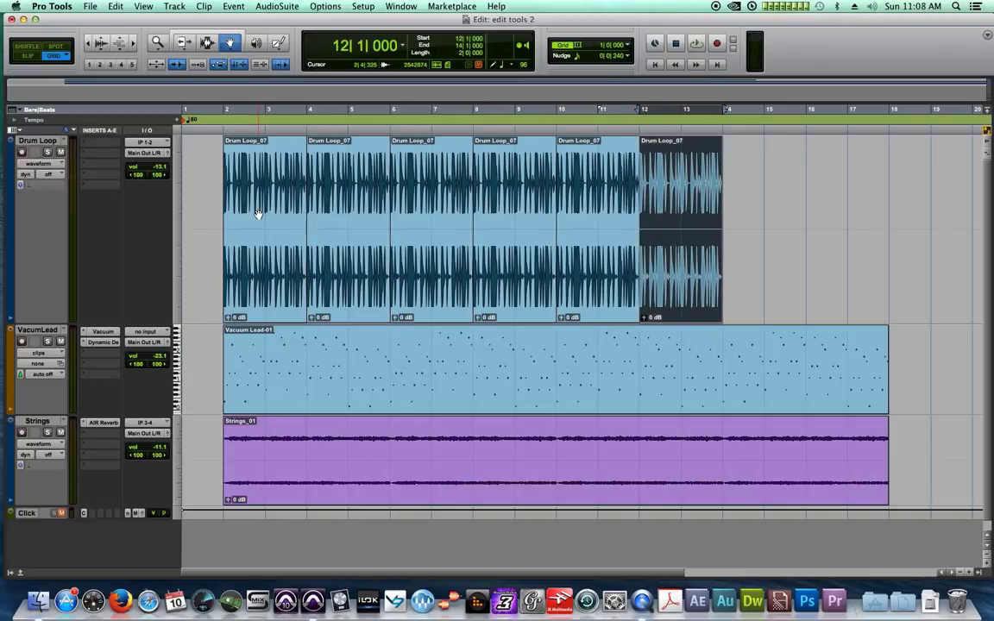
key(super+z)
key(super+z)
key(super+z)
key(super+z)
key(super+z)
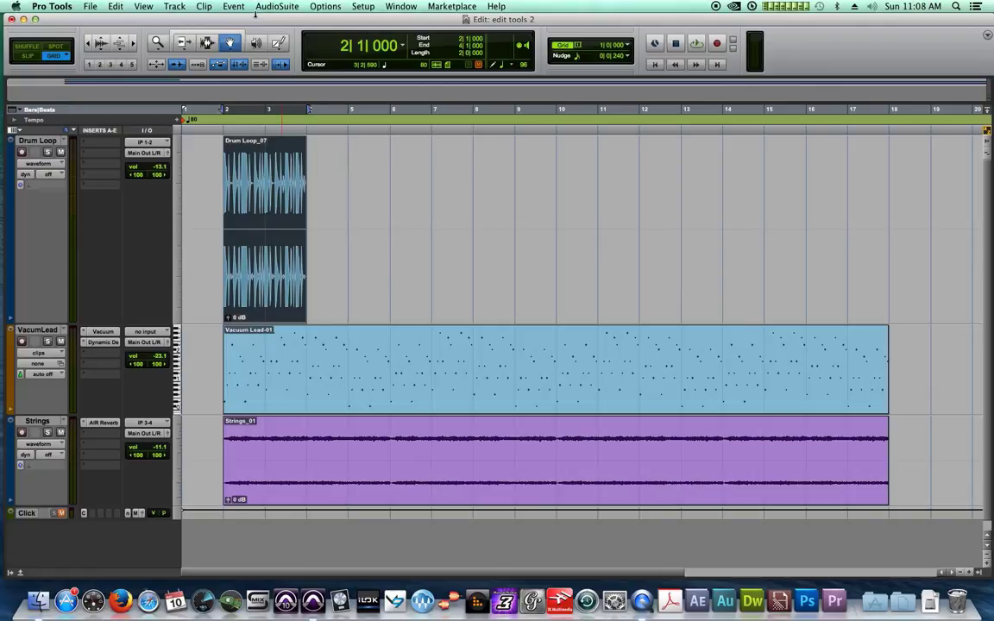
- Loop the Drum Loop clip out to bar 18 with the Trim tool in Loop mode
click(184, 46)
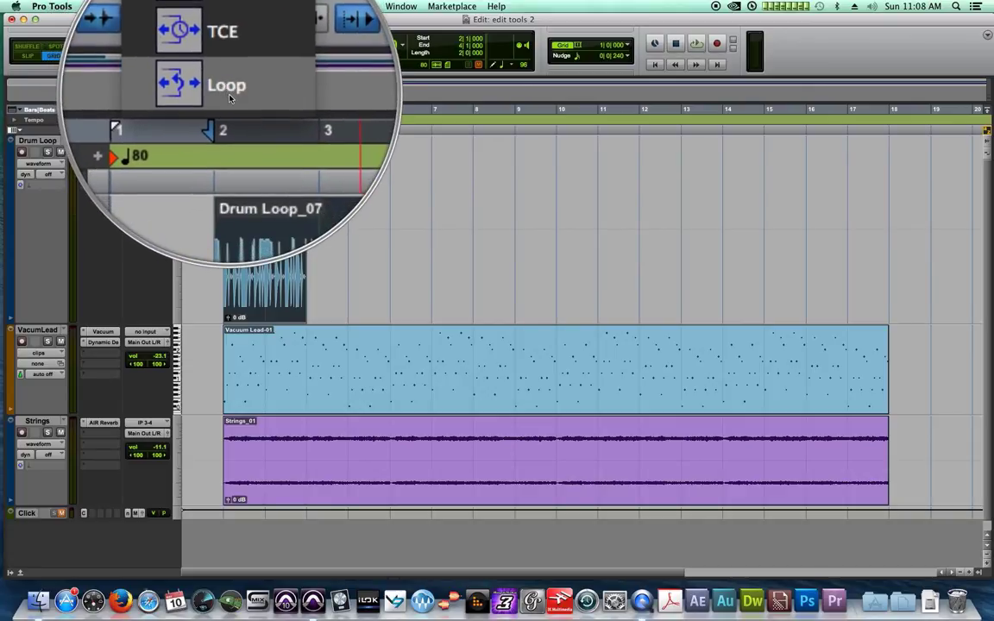
click(229, 98)
drag(305, 173, 873, 207)
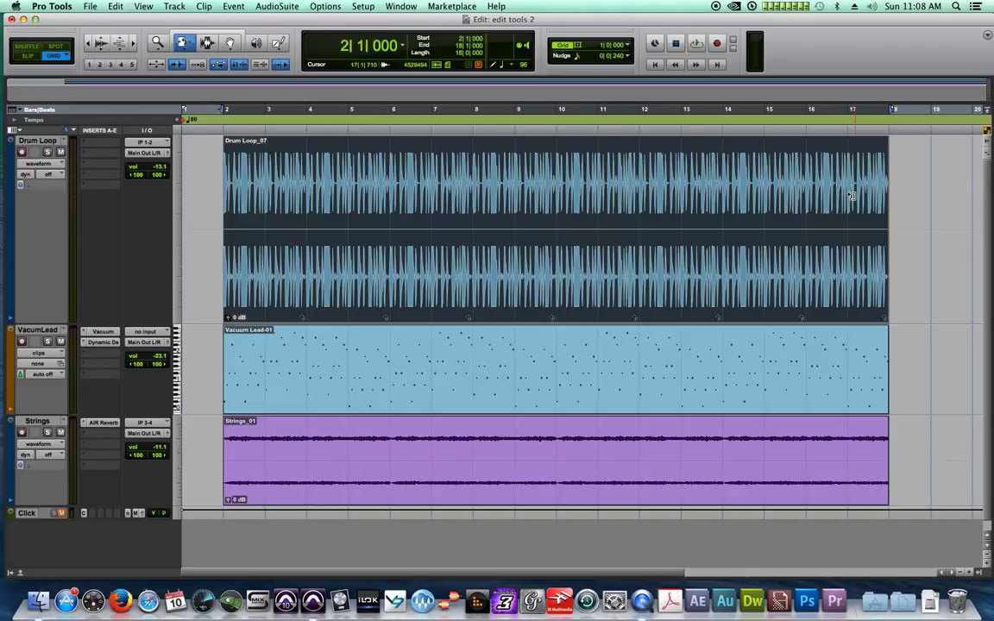
- Look through the available modes of the Trim, Grabber and Pencil tools
click(187, 49)
click(228, 49)
click(231, 45)
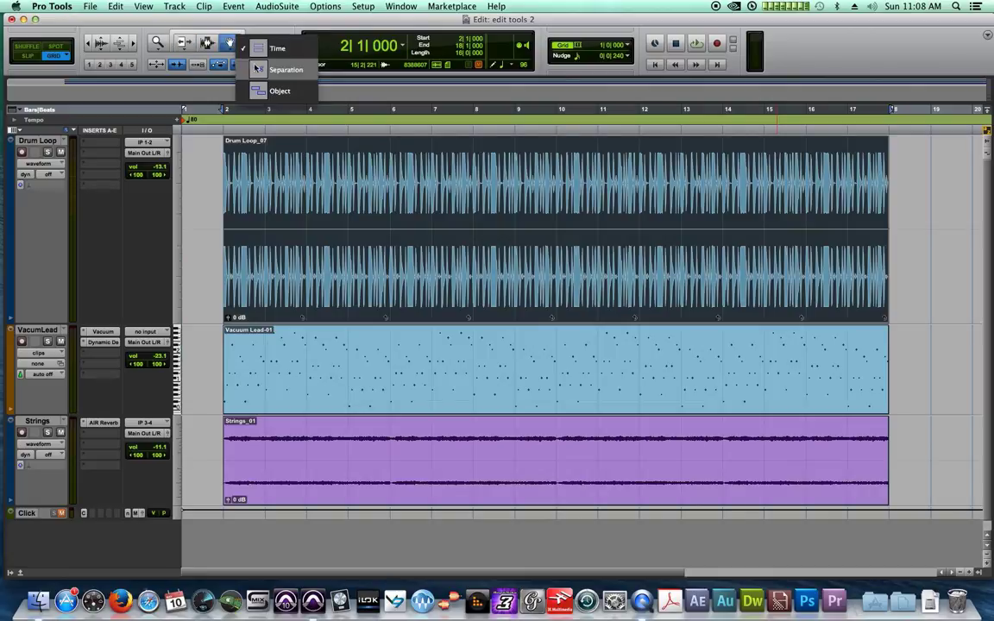
click(278, 70)
click(276, 42)
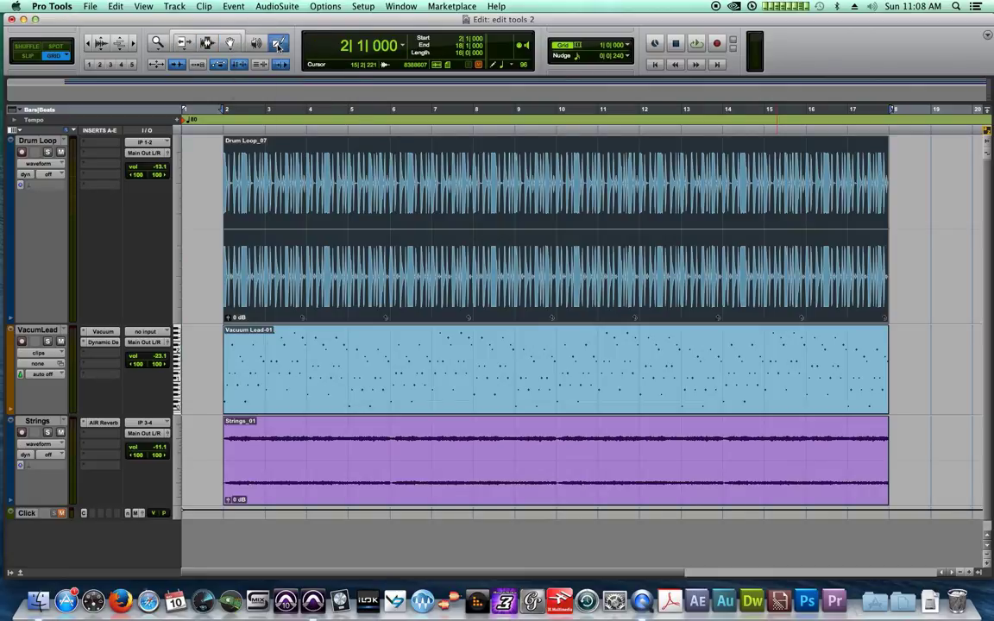
click(277, 29)
- Zoom in and out repeatedly on the Drum Loop clip with the Zoomer tool in Normal Zoom mode
click(156, 42)
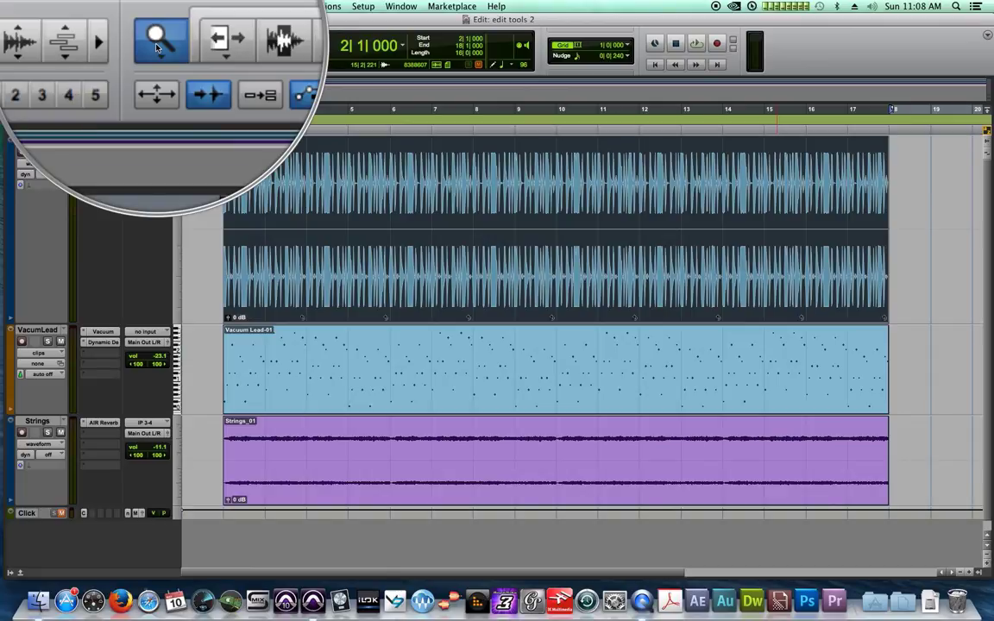
click(156, 43)
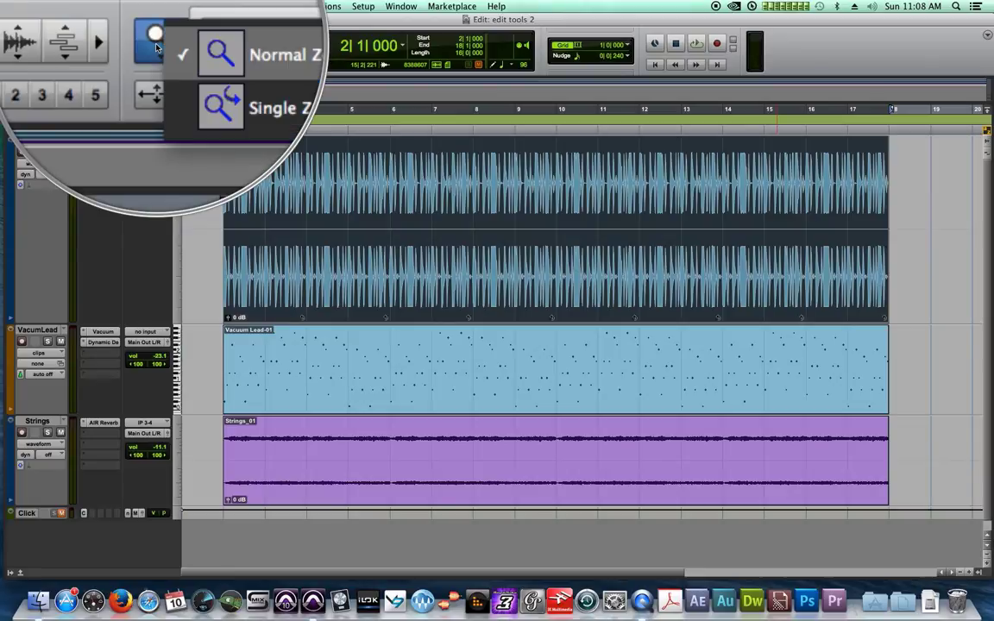
click(203, 49)
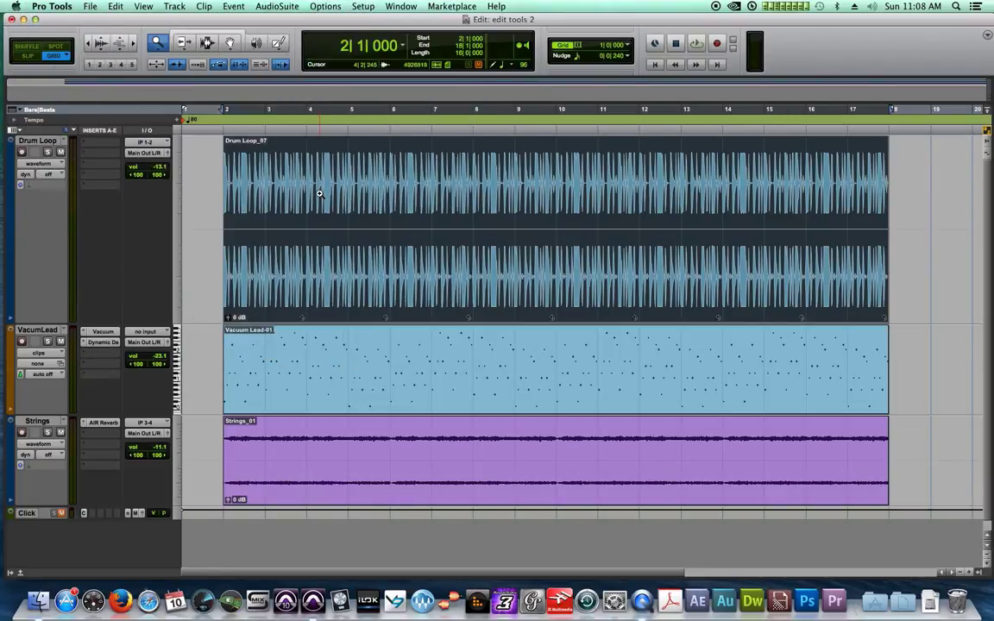
click(318, 193)
click(318, 193)
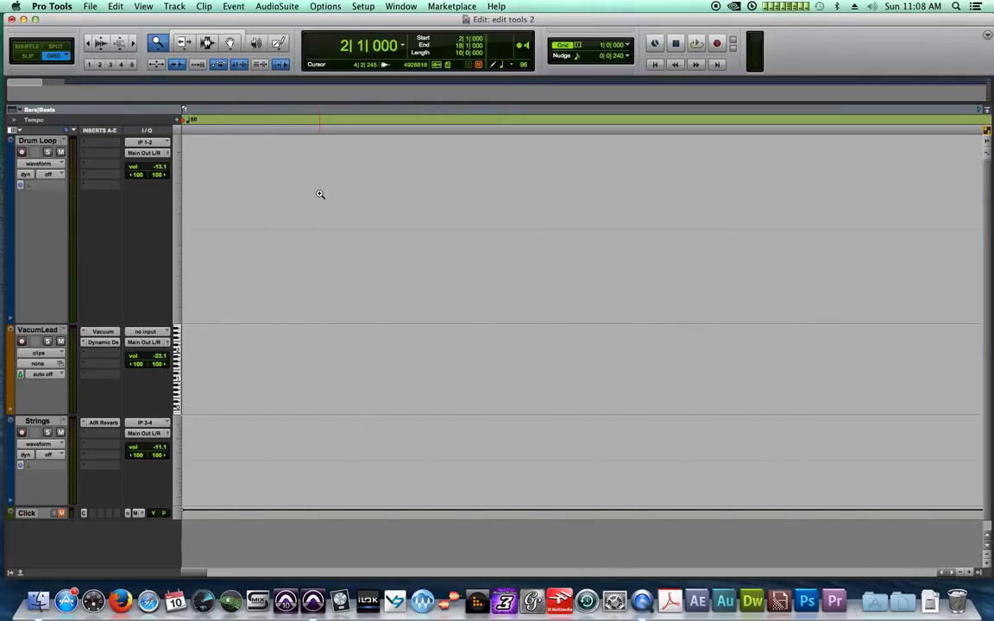
alt+click(319, 194)
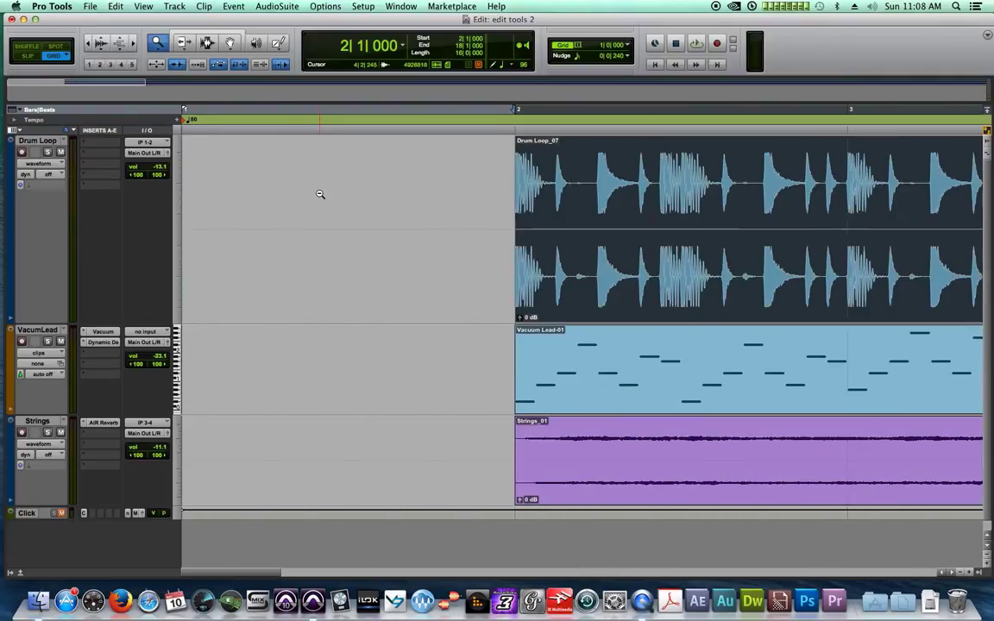
alt+click(318, 194)
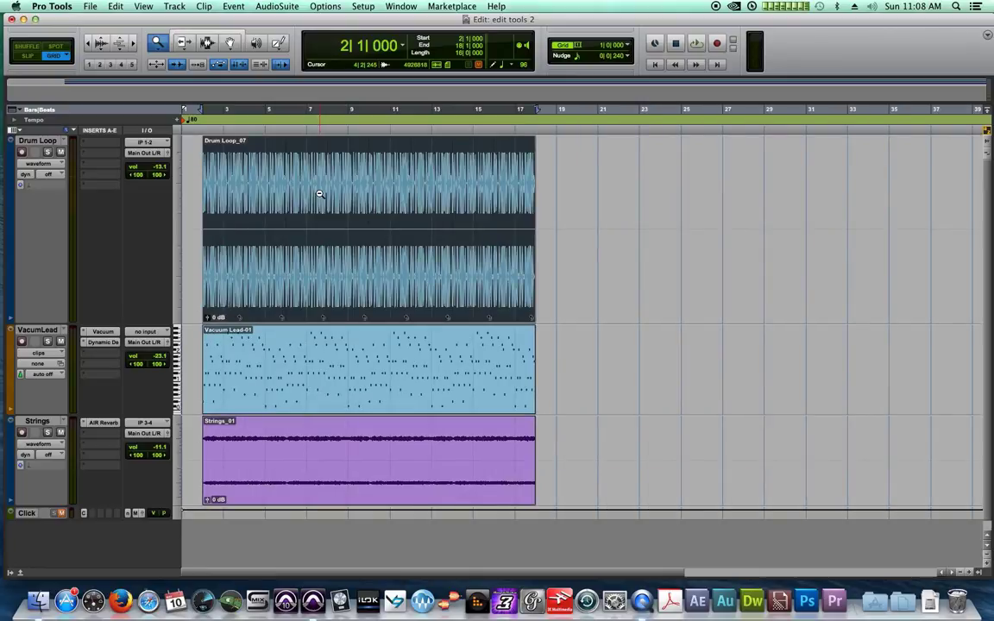
click(320, 194)
click(319, 194)
alt+click(320, 193)
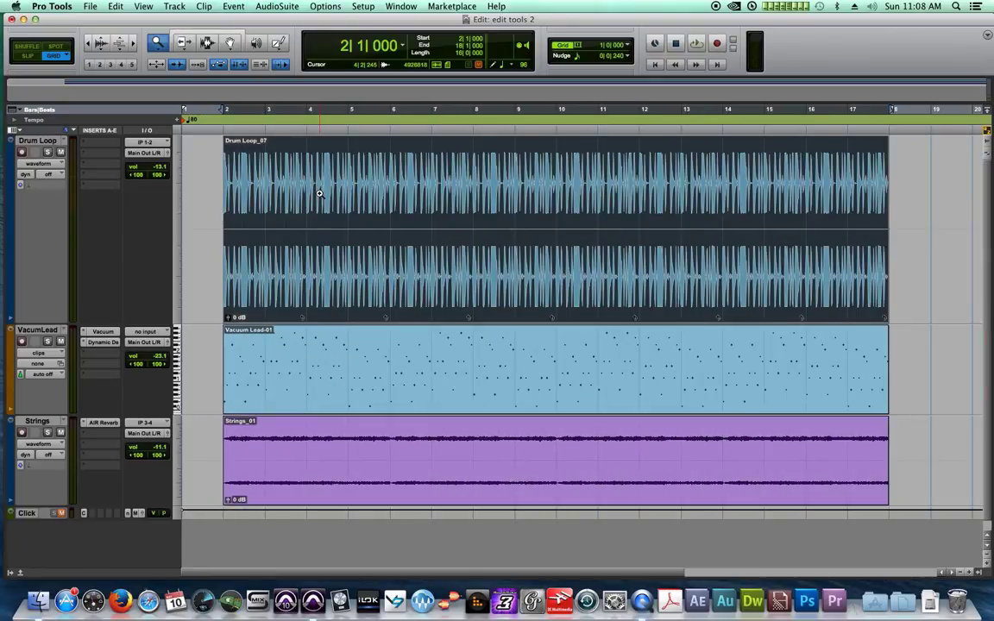
click(320, 194)
alt+click(325, 197)
click(324, 197)
alt+click(324, 197)
alt+click(324, 197)
click(324, 196)
- Use Single Zoom mode to zoom in once and back out once on the Drum Loop clip
drag(157, 43, 216, 65)
click(408, 205)
drag(155, 43, 179, 69)
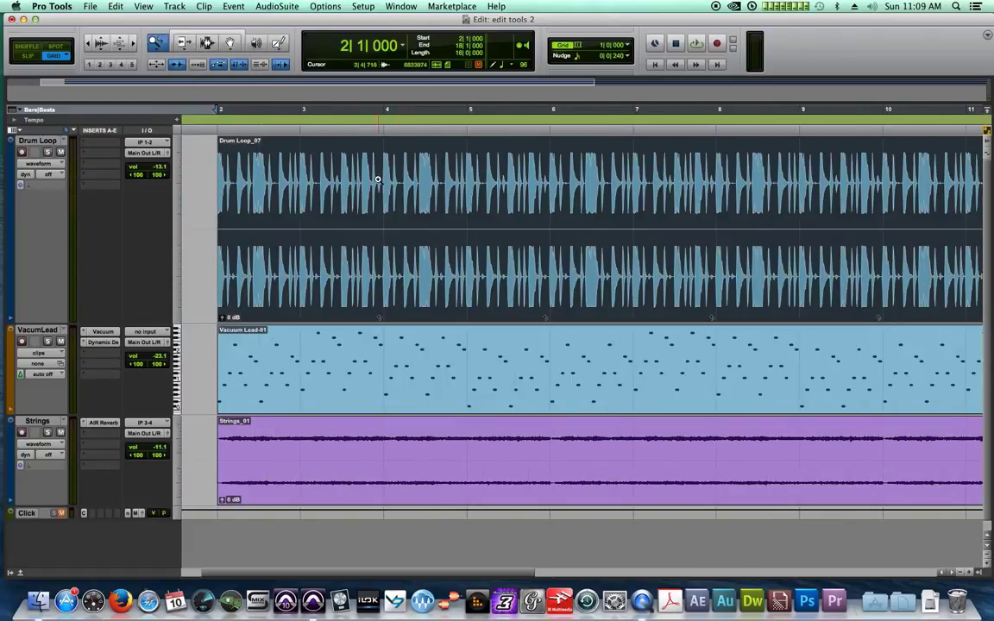
alt+click(377, 178)
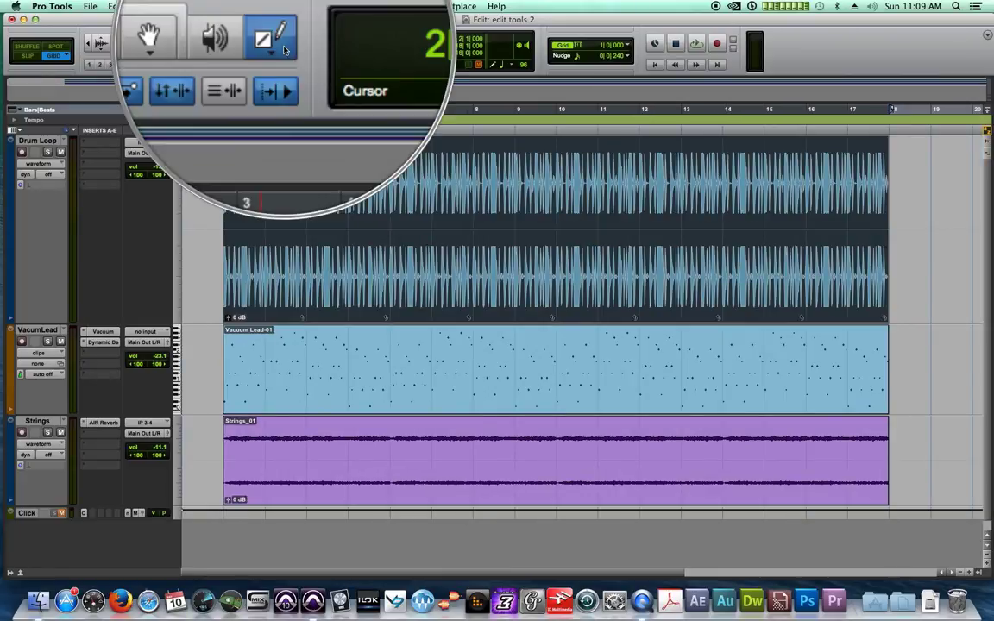
- Activate the Grabber tool and make one Single Zoom magnification near the start of the Drum Loop clip
click(229, 42)
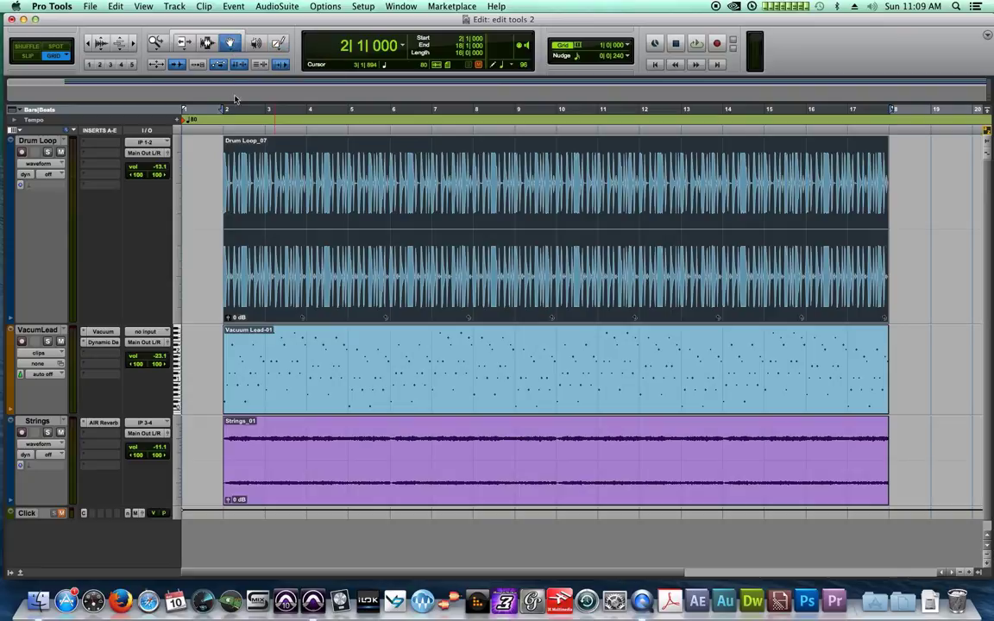
drag(157, 45, 207, 73)
click(354, 170)
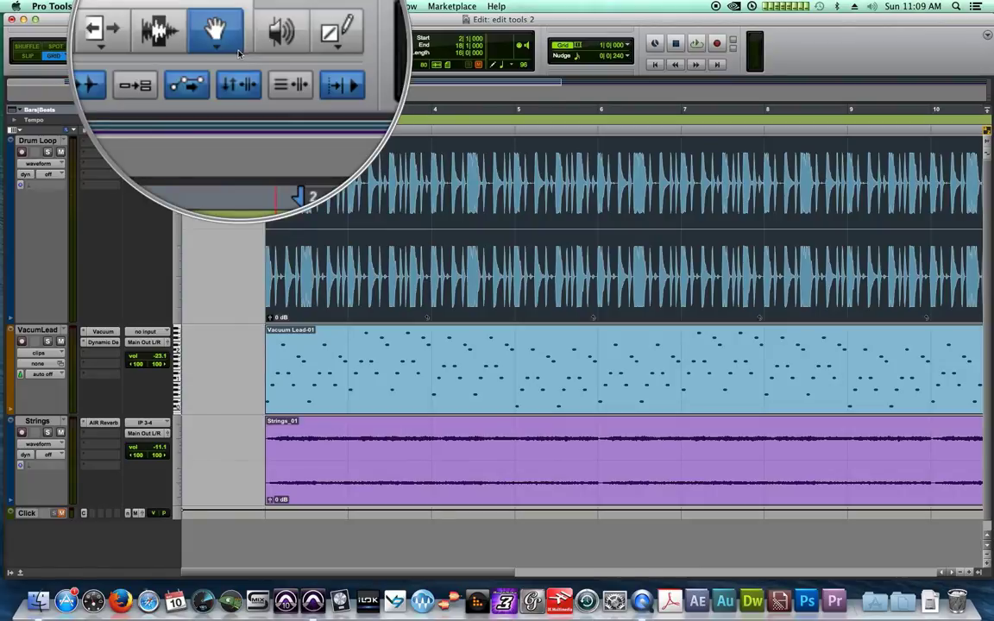
- Return the Zoomer tool to Normal Zoom mode and reduce the height of the Drum Loop track
drag(157, 45, 170, 25)
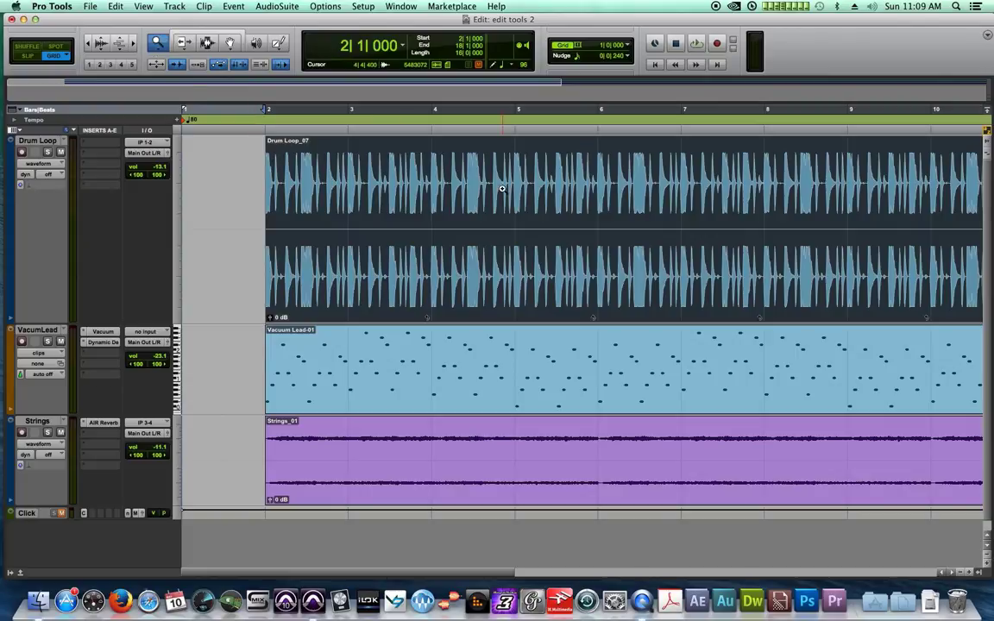
click(962, 573)
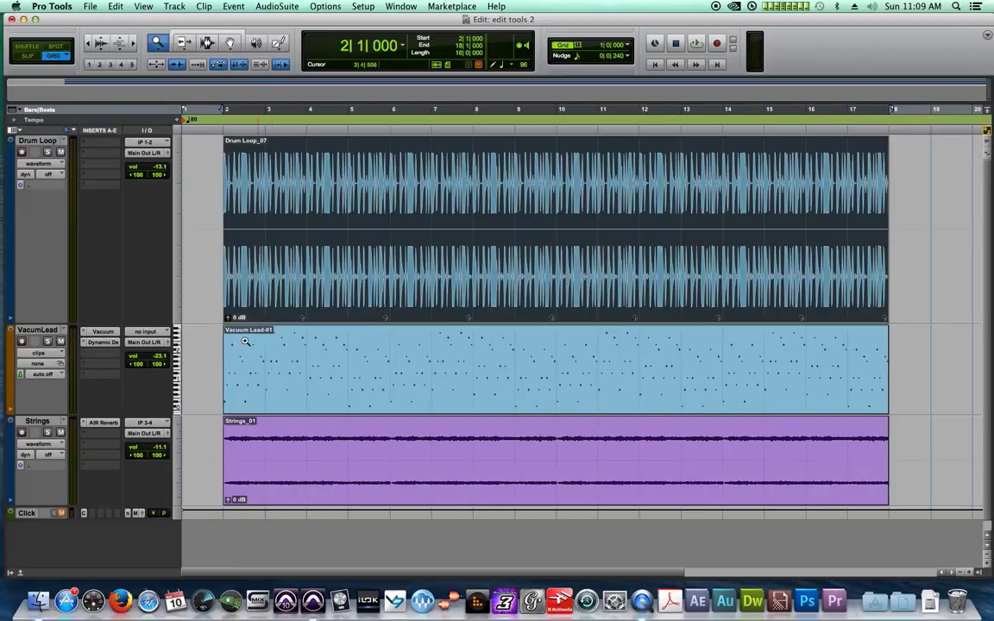
drag(156, 324, 149, 231)
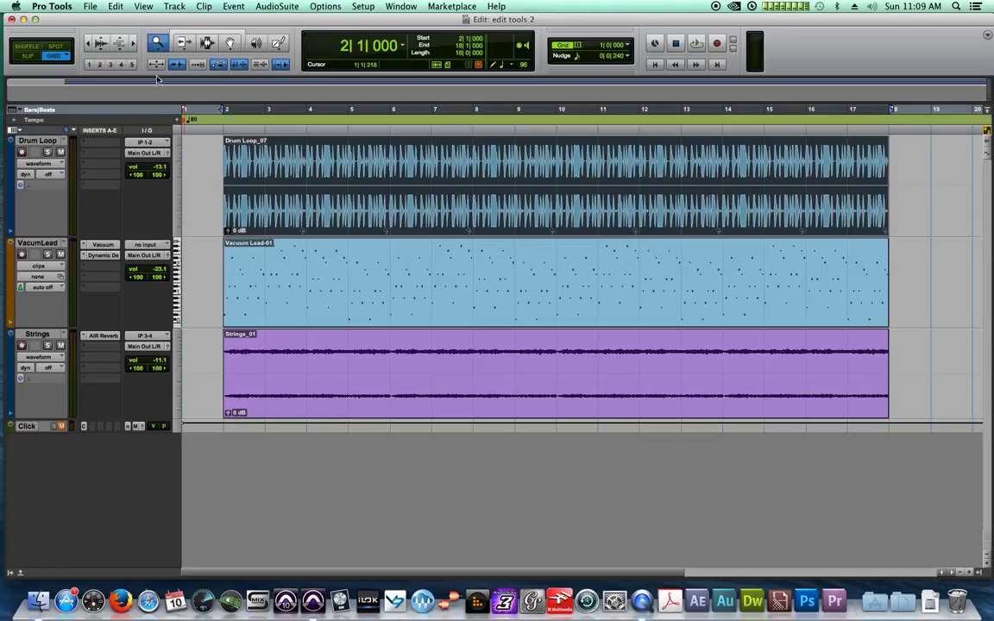
- Review the Grabber and Pencil mode lists, keeping the Grabber on Time and the Pencil on Line
click(230, 44)
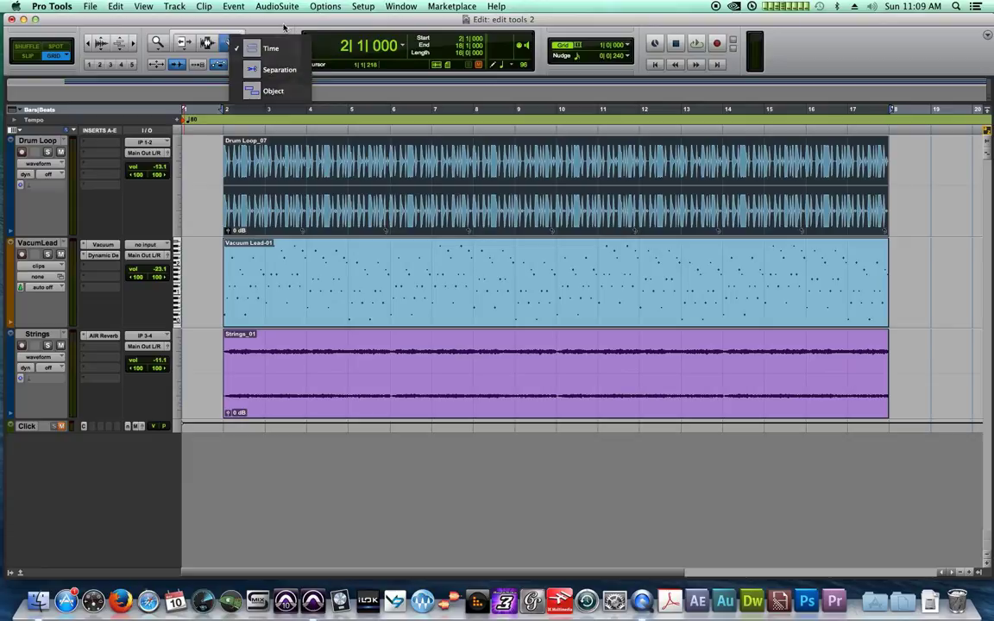
click(293, 51)
click(275, 43)
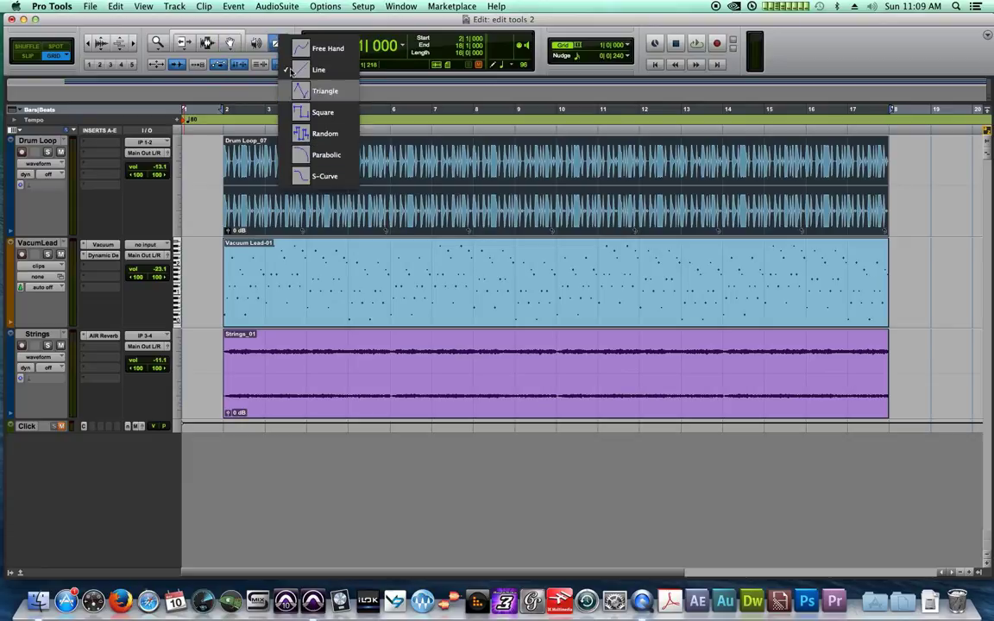
click(281, 29)
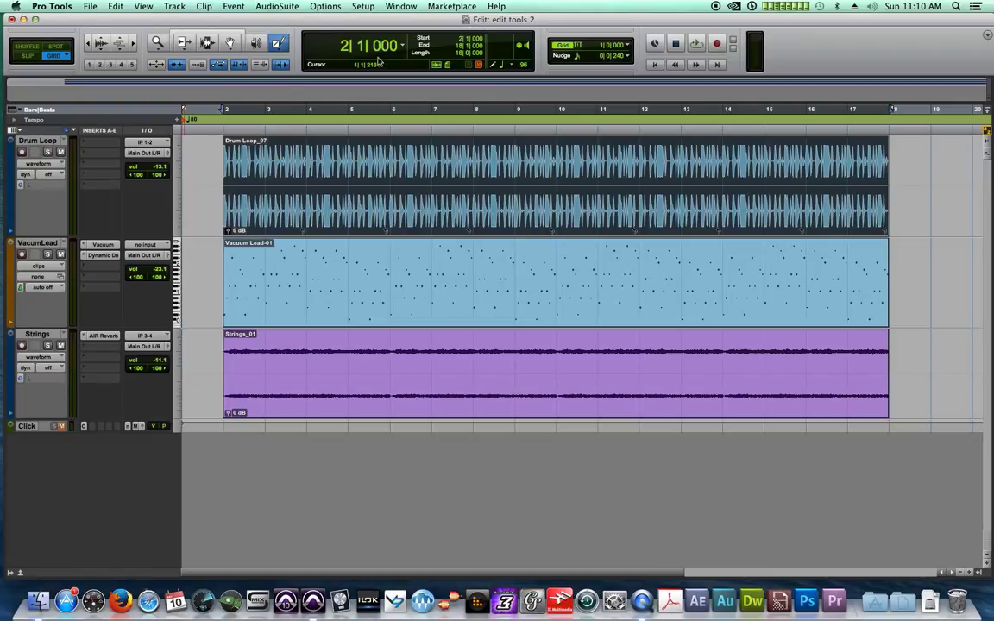
- Play the session from the start of bar 2
click(218, 121)
key(space)
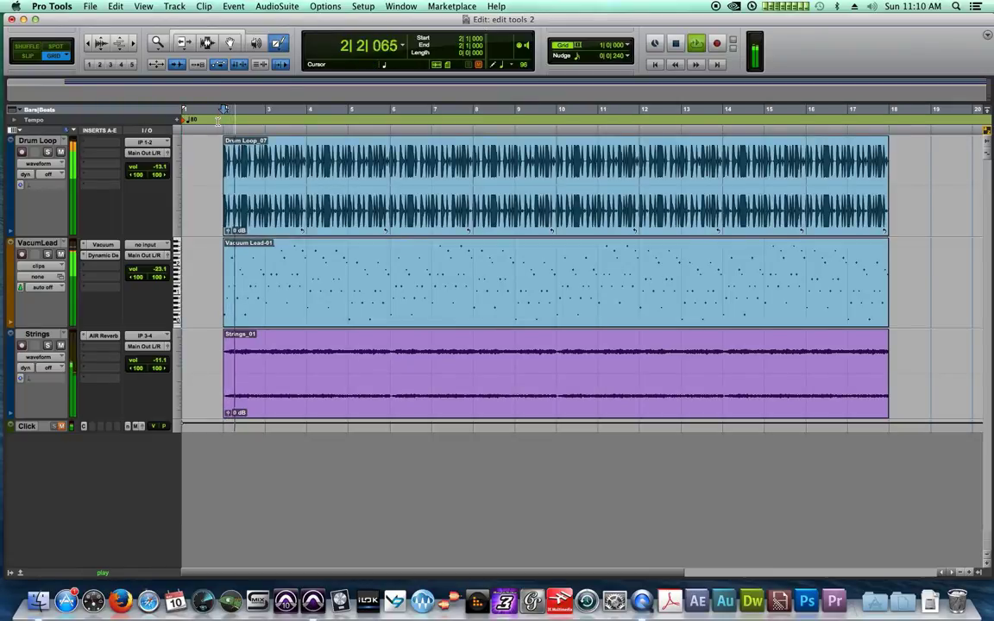